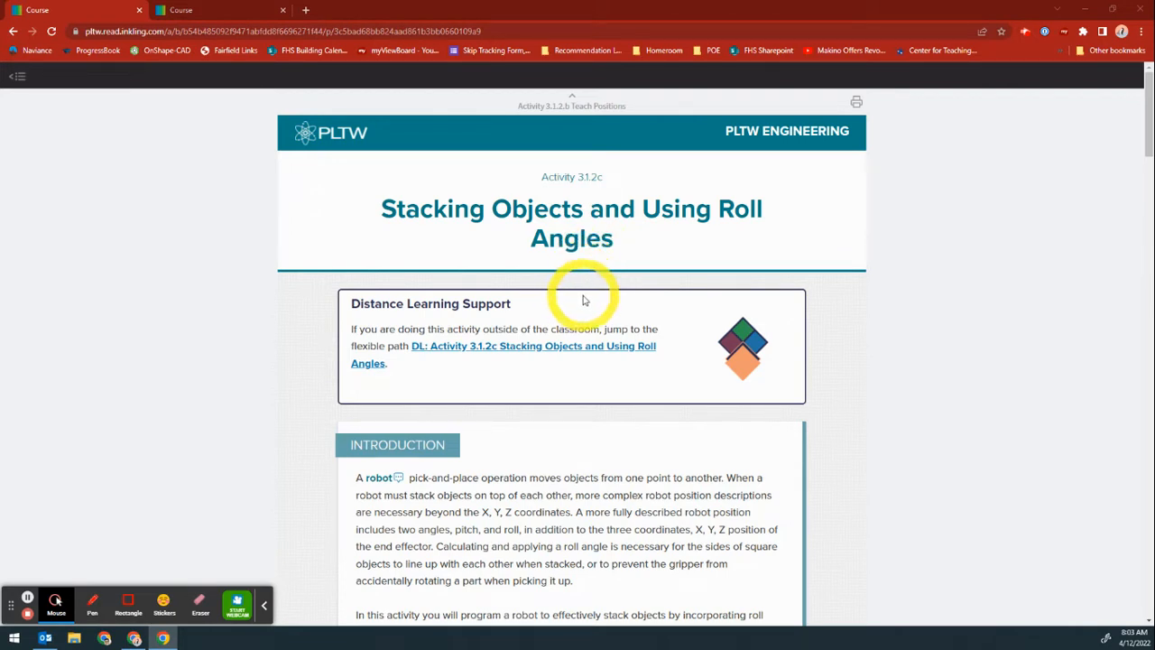
# Read through Activity 3.1.2c's introduction, equipment, resources and the opening procedure steps.
pyautogui.scroll(-1, 512, 291)
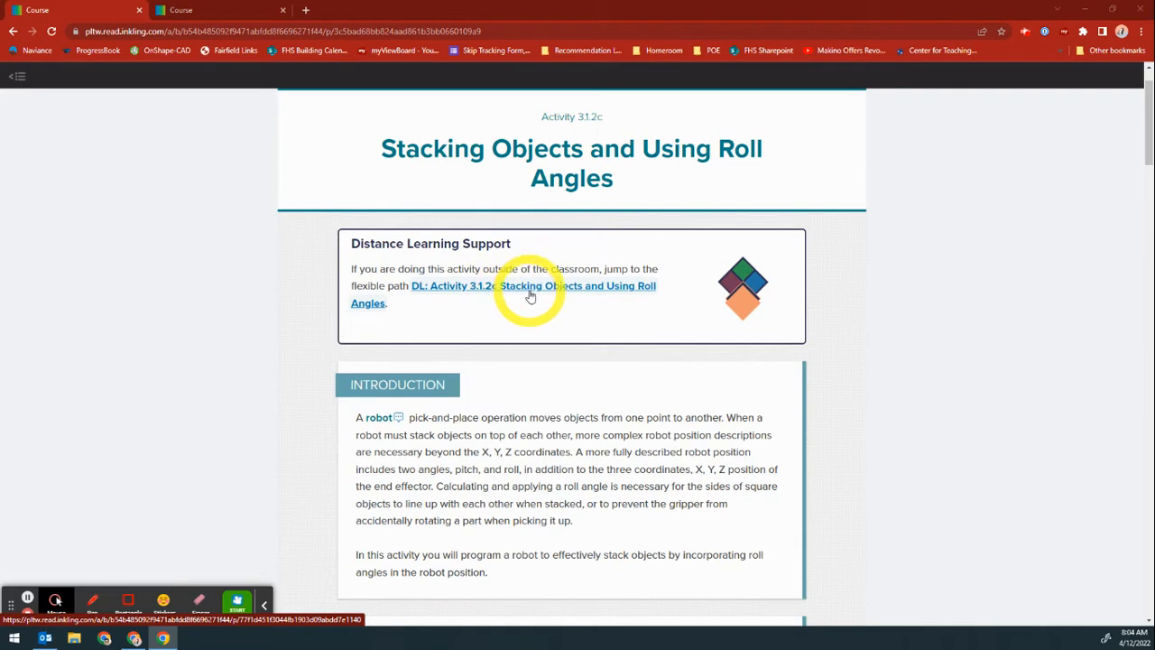
pyautogui.scroll(-2, 511, 300)
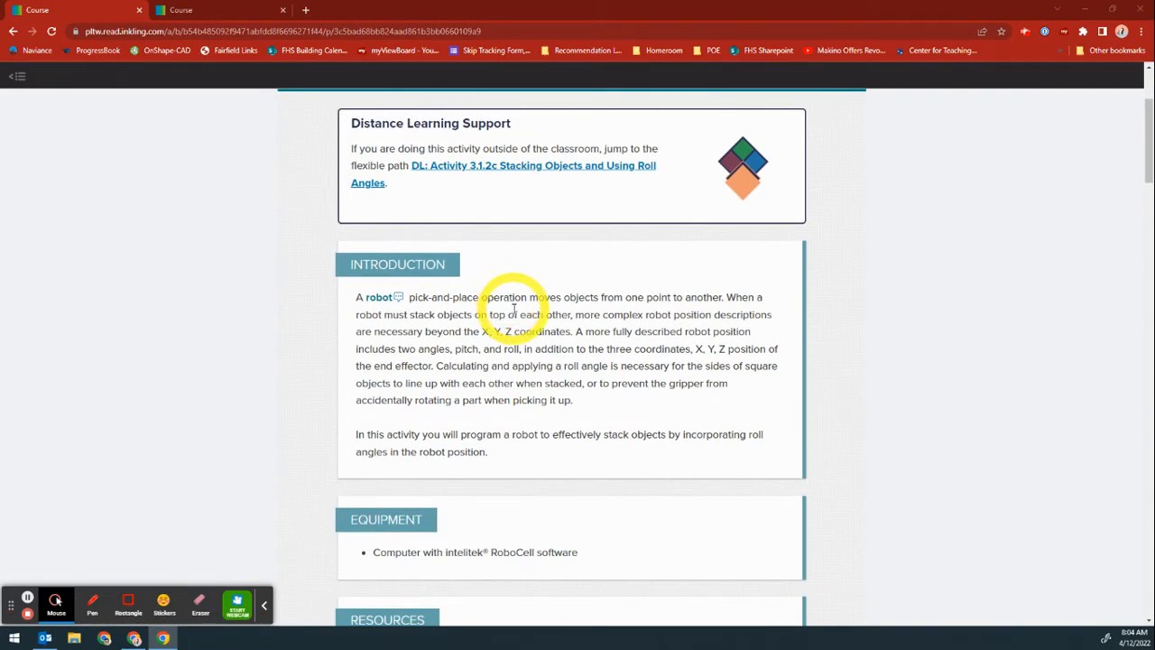
pyautogui.scroll(-1, 511, 302)
pyautogui.scroll(-1, 519, 307)
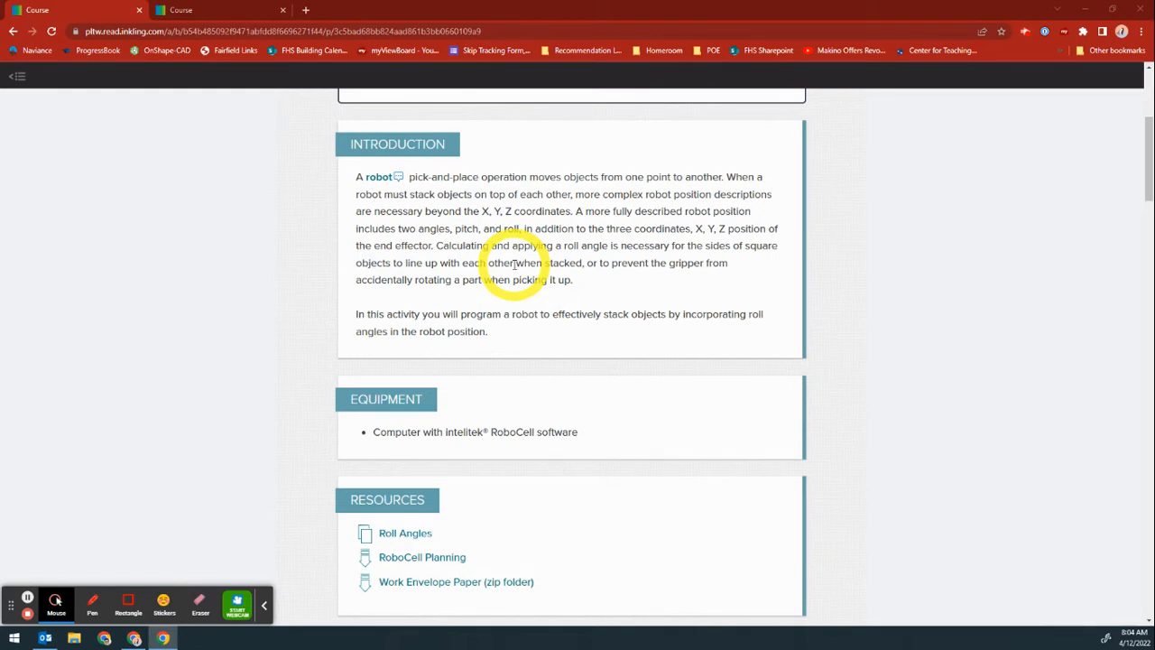
pyautogui.scroll(-4, 514, 263)
pyautogui.scroll(1, 512, 267)
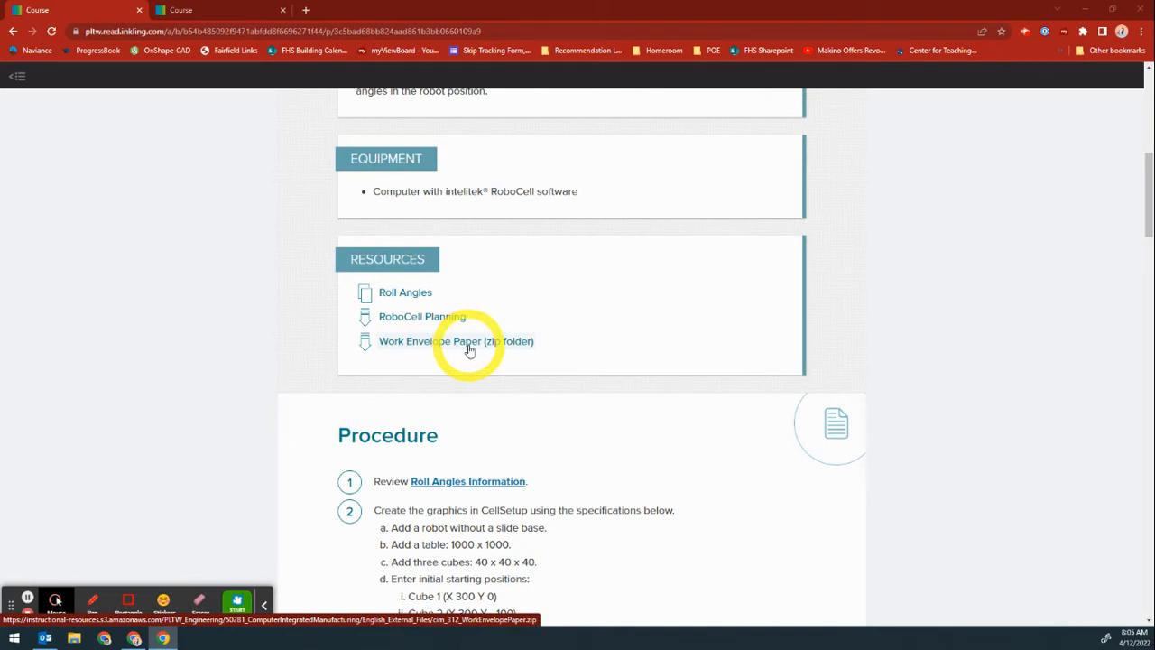
pyautogui.scroll(-3, 469, 350)
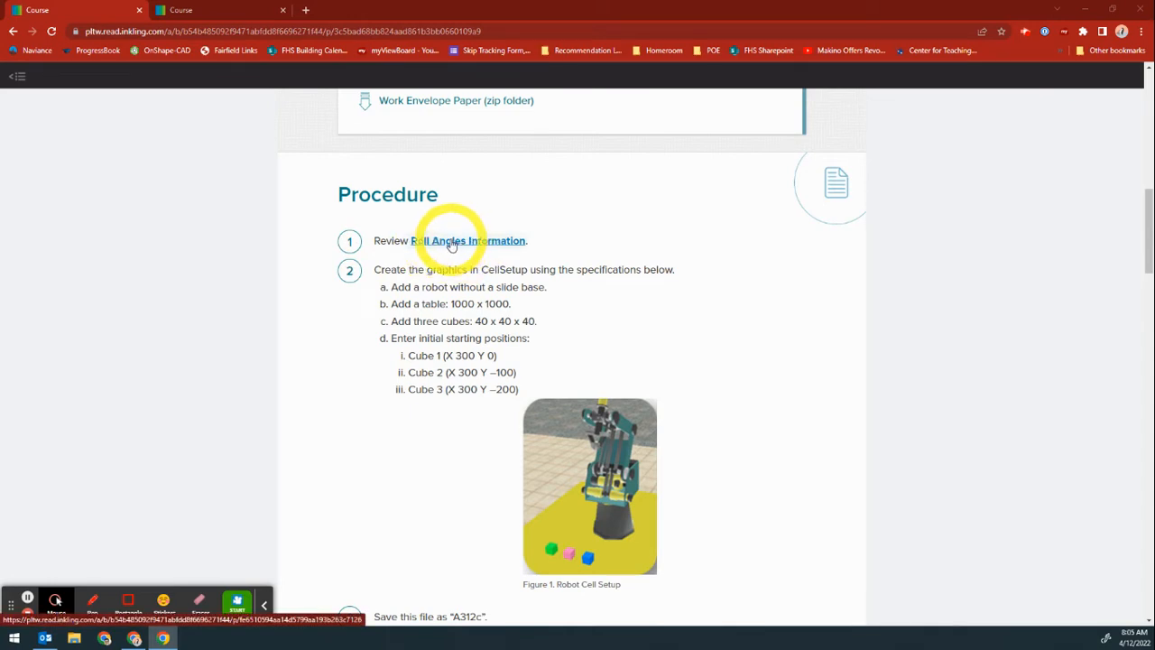
# Switch to the Roll Angles page and examine its list of linear and rotational degrees of freedom.
pyautogui.click(253, 18)
pyautogui.click(442, 325)
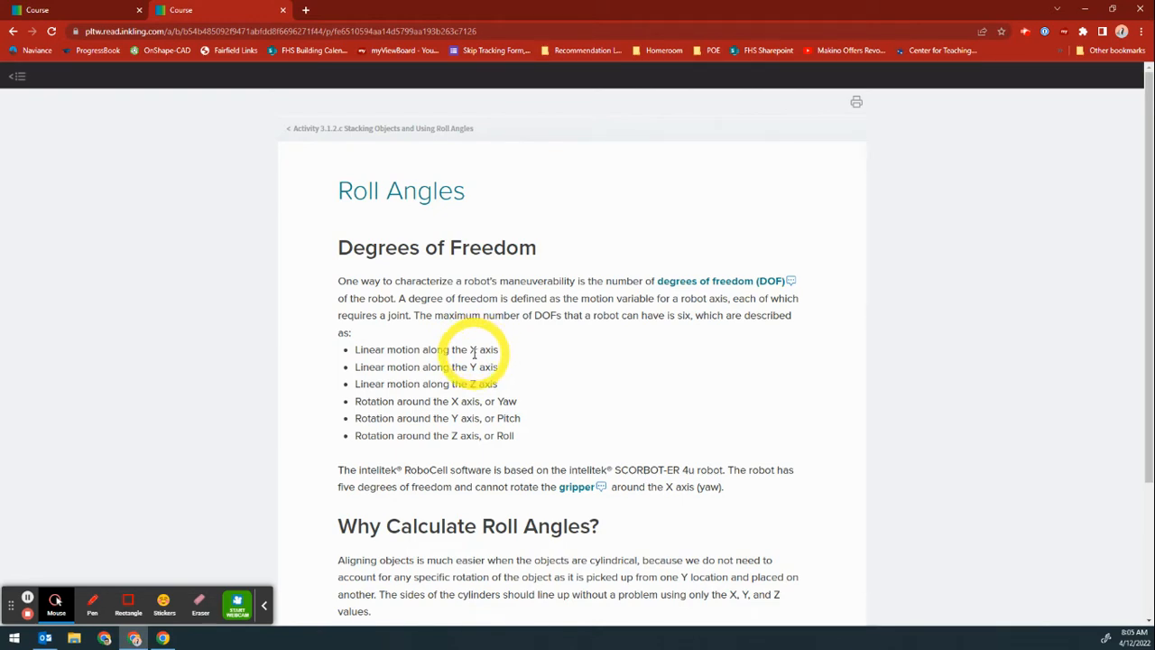
pyautogui.click(360, 348)
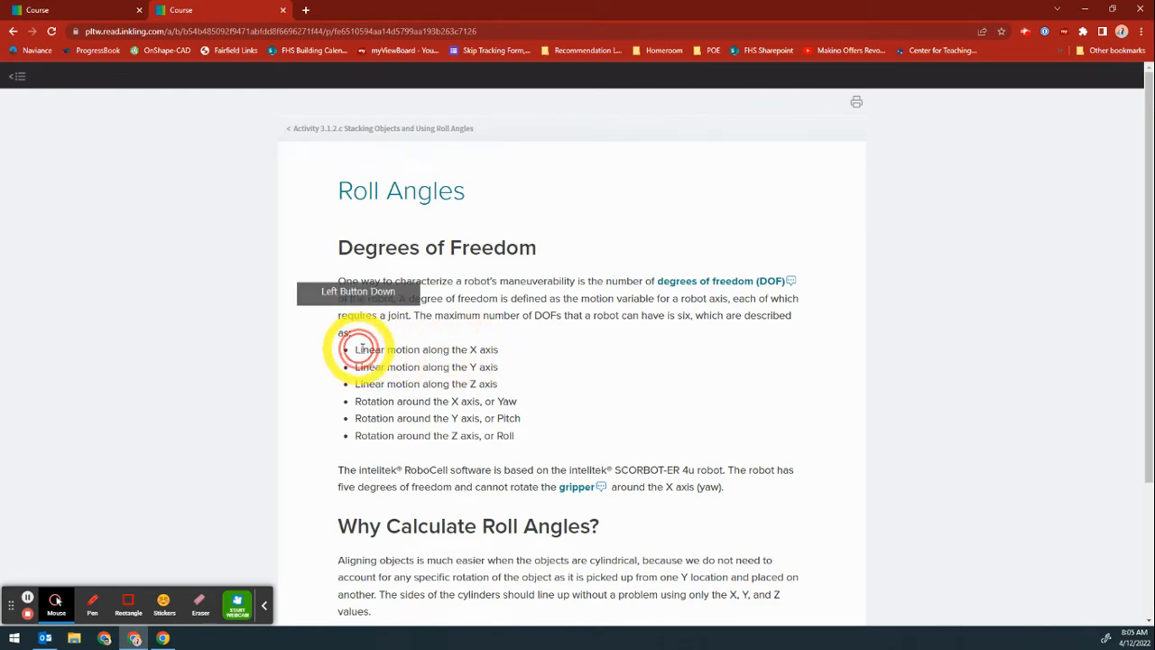
pyautogui.moveTo(360, 348); pyautogui.dragTo(435, 390)
pyautogui.click(575, 416)
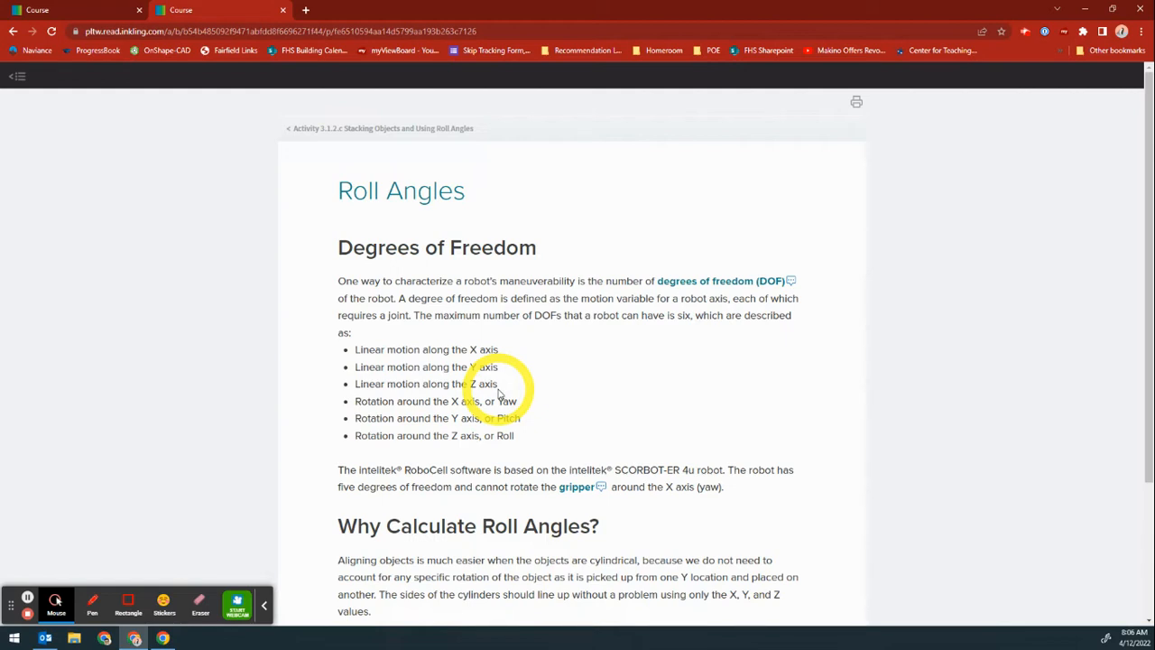
pyautogui.click(356, 407)
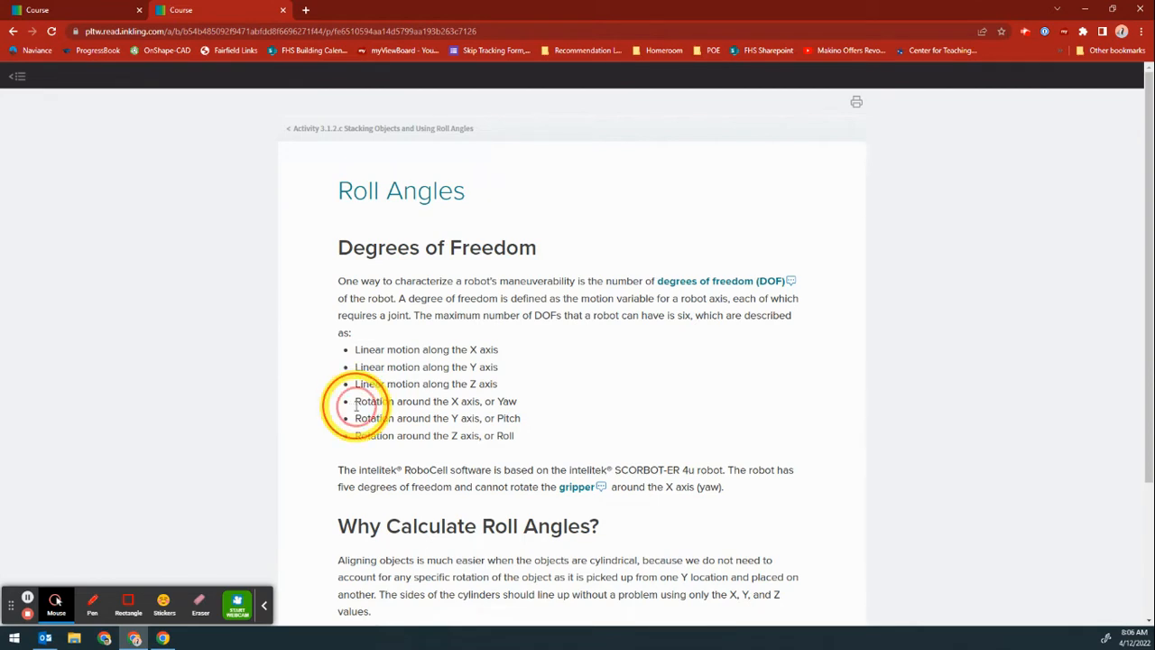
pyautogui.moveTo(356, 407); pyautogui.dragTo(499, 404)
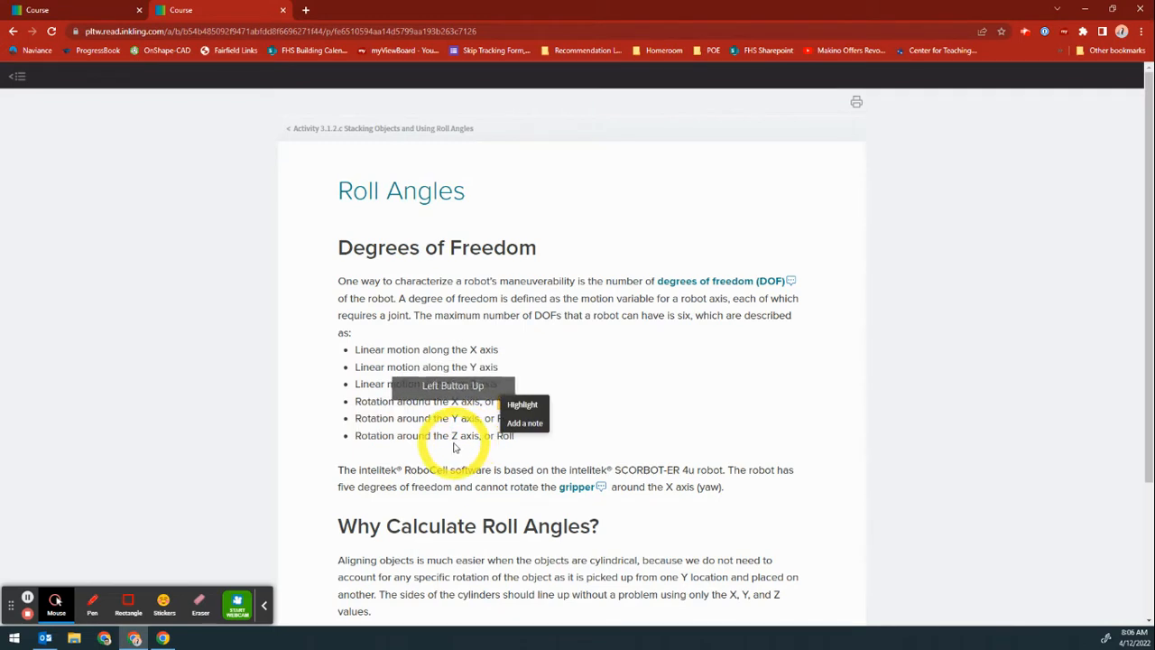
pyautogui.click(383, 415)
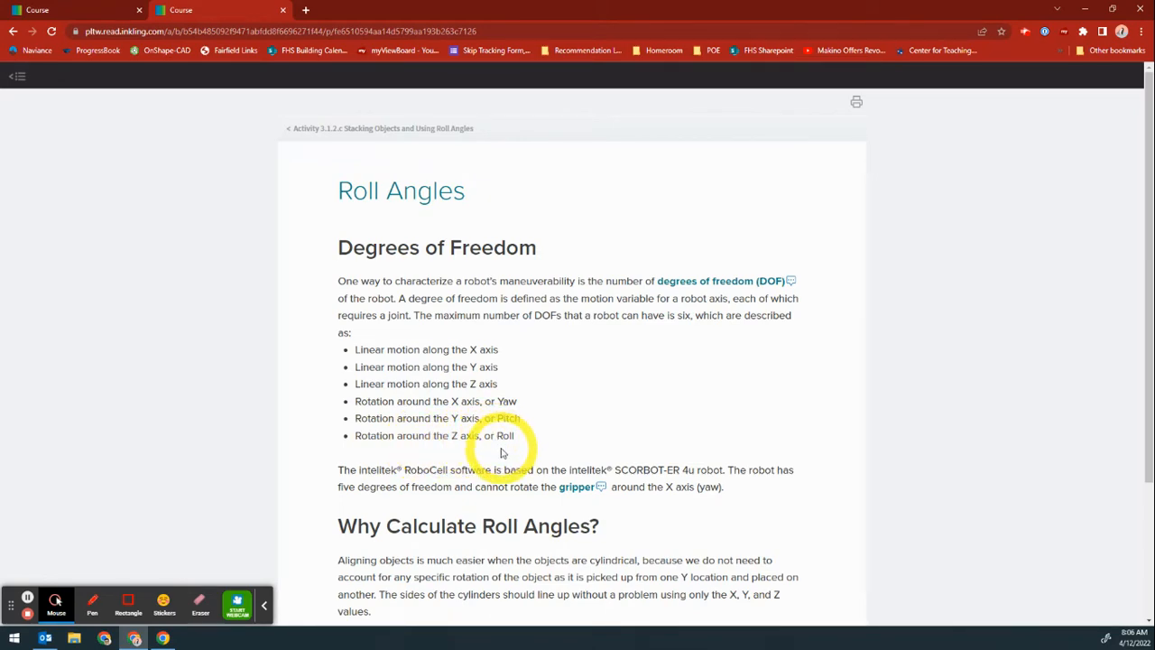
# Read the "Why Calculate Roll Angles?" section, including the inverse tangent function used for right triangles.
pyautogui.scroll(-2, 503, 453)
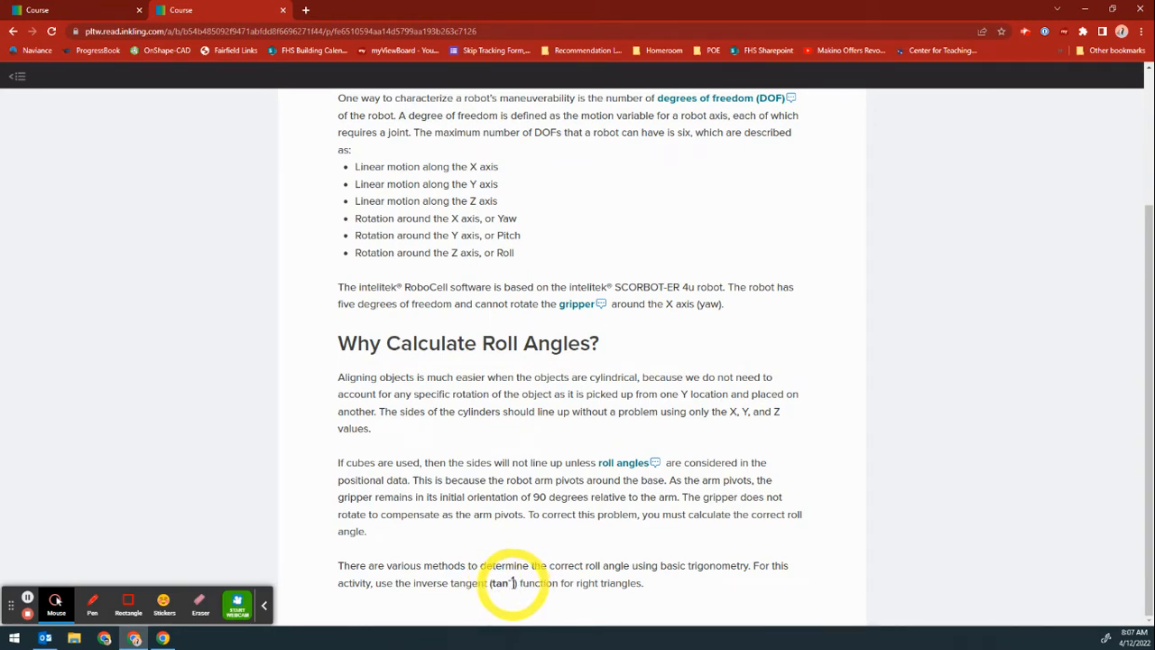
pyautogui.moveTo(415, 583); pyautogui.dragTo(536, 606)
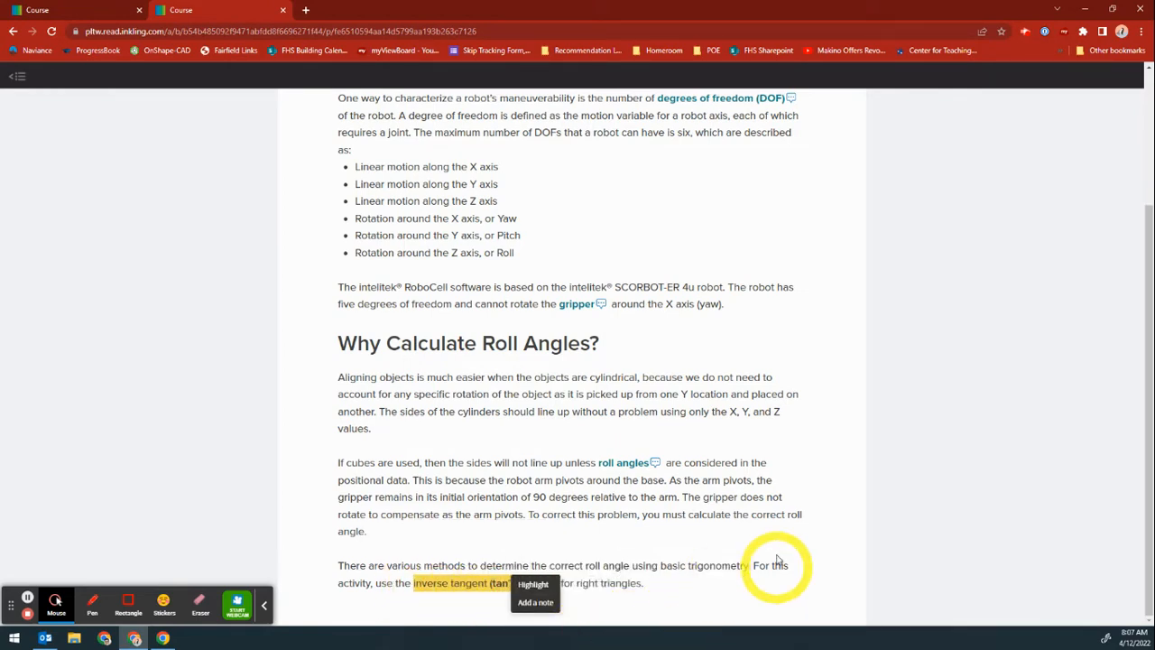
pyautogui.click(929, 512)
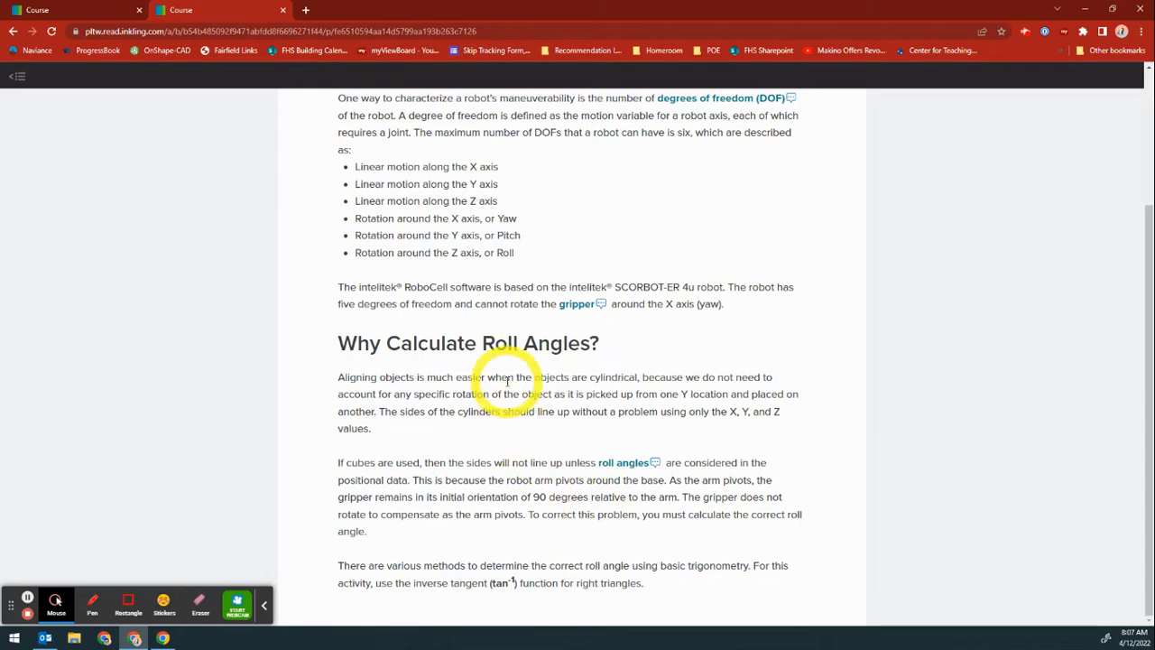
pyautogui.scroll(3, 514, 406)
pyautogui.scroll(-3, 489, 392)
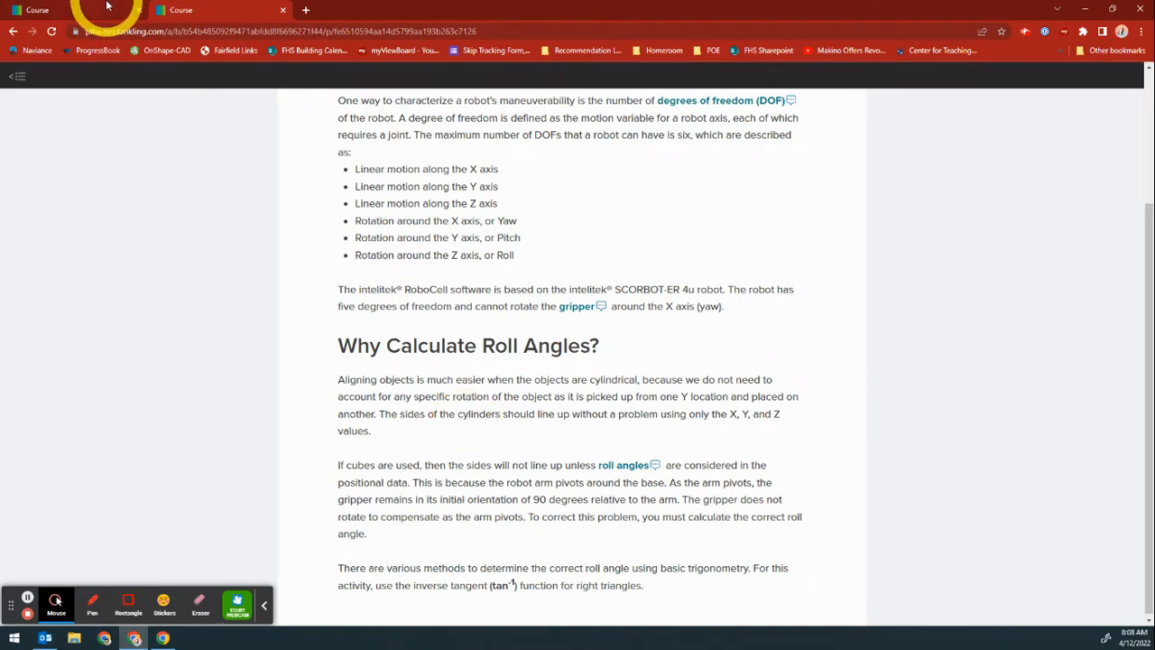
# Return to procedure step 2 of the activity and launch CellSetup 2020 from the RoboCell 2020 program group.
pyautogui.click(38, 10)
pyautogui.scroll(-2, 412, 297)
pyautogui.scroll(1, 440, 284)
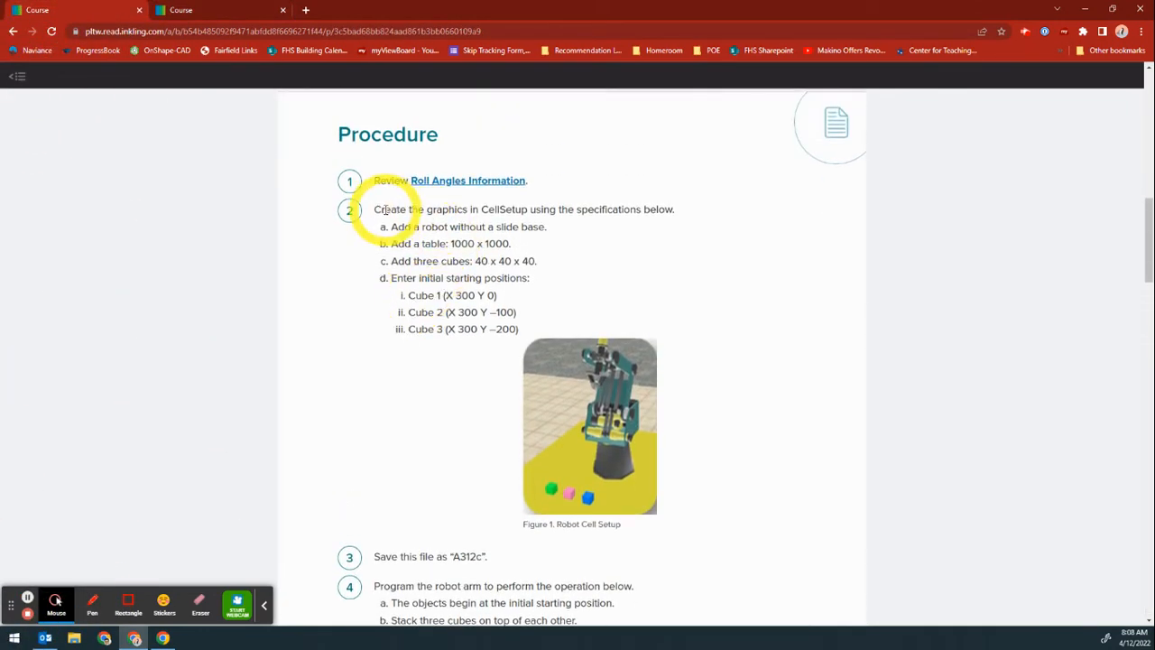
pyautogui.doubleClick(488, 209)
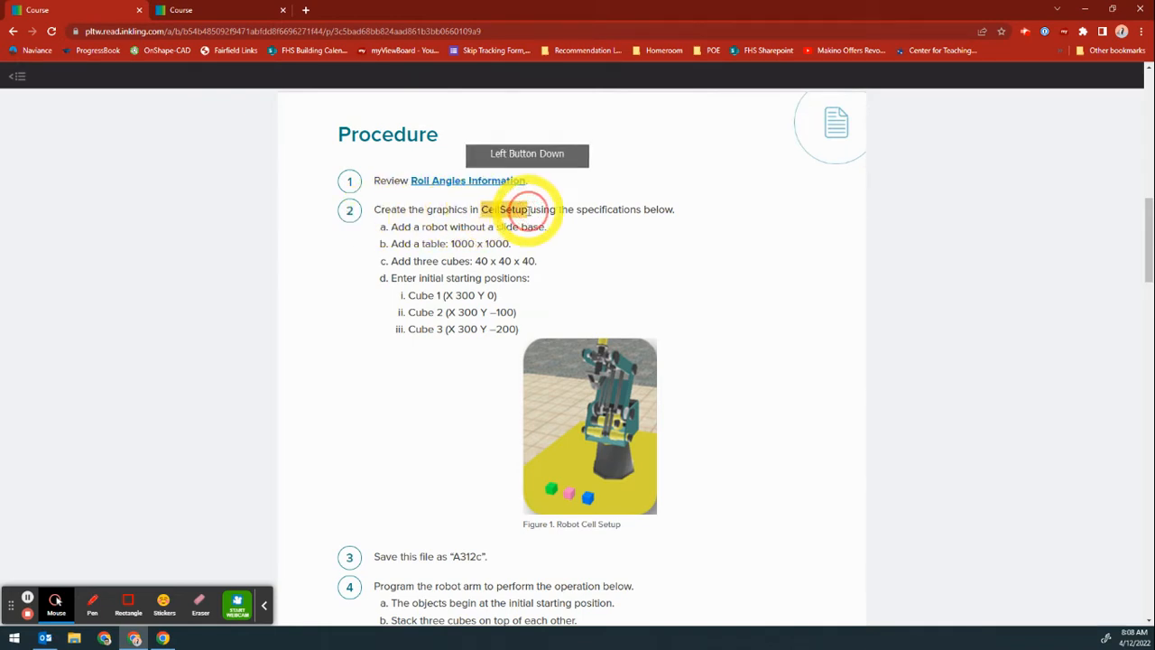
pyautogui.click(9, 641)
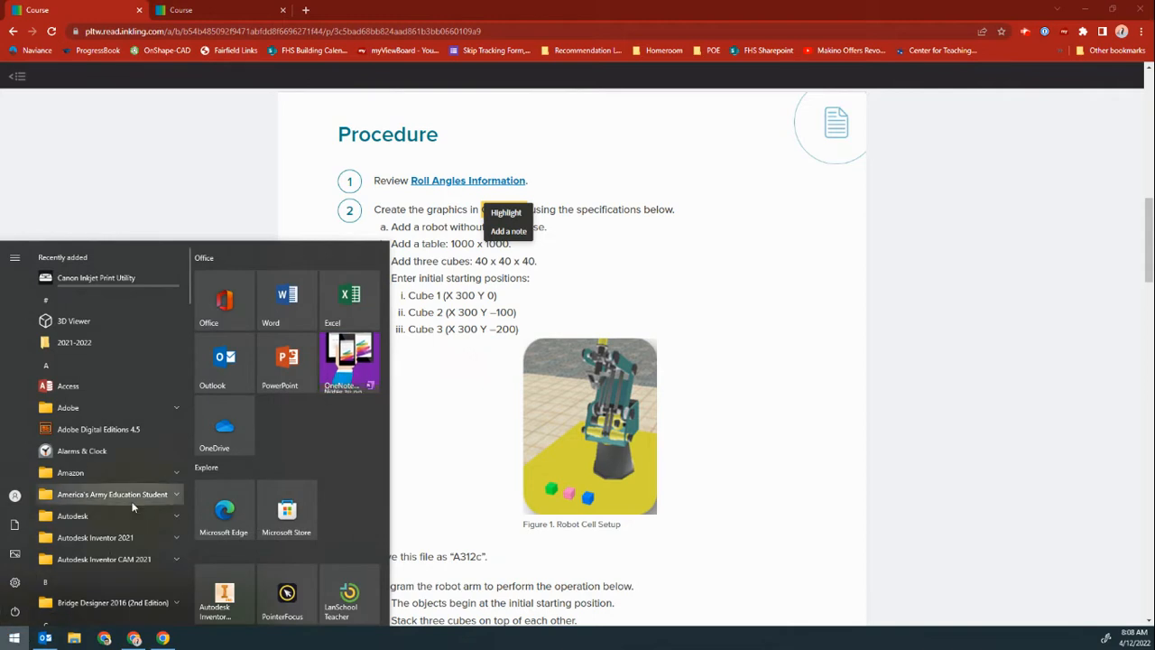
pyautogui.scroll(-5, 131, 504)
pyautogui.scroll(-10, 131, 500)
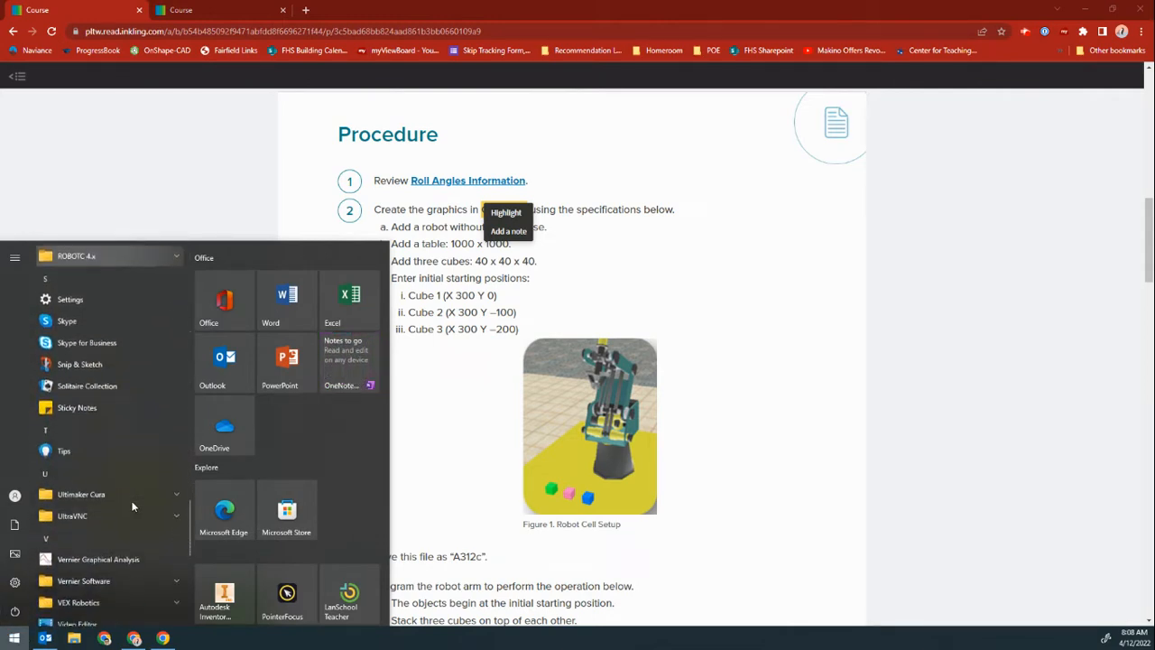
pyautogui.click(125, 411)
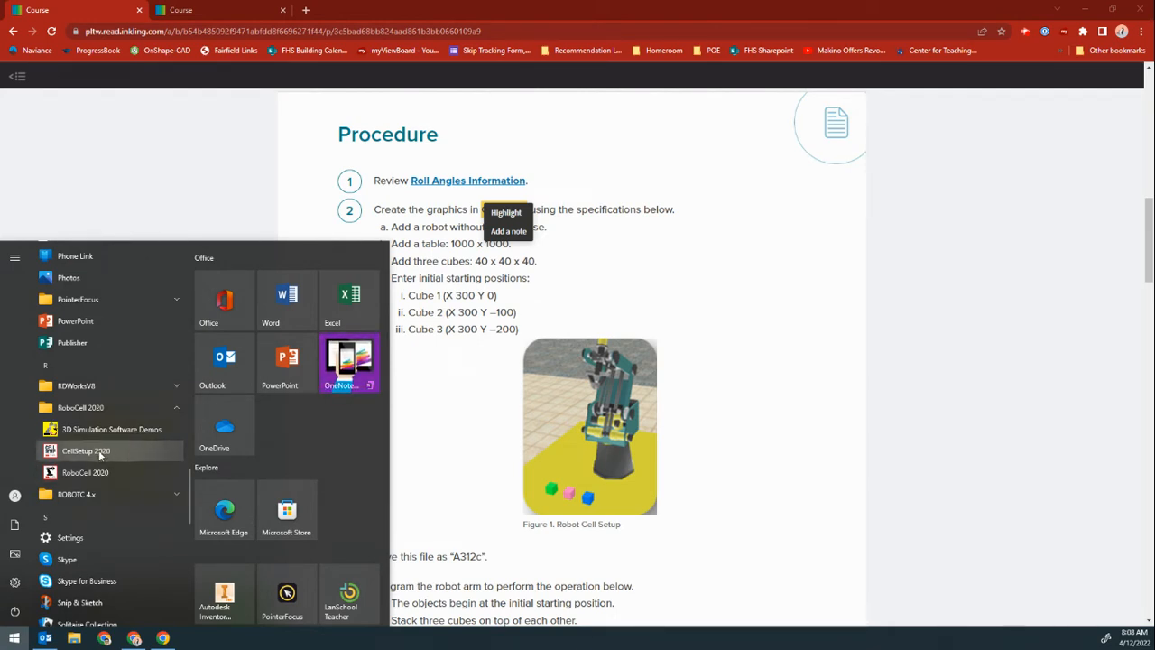
pyautogui.click(135, 450)
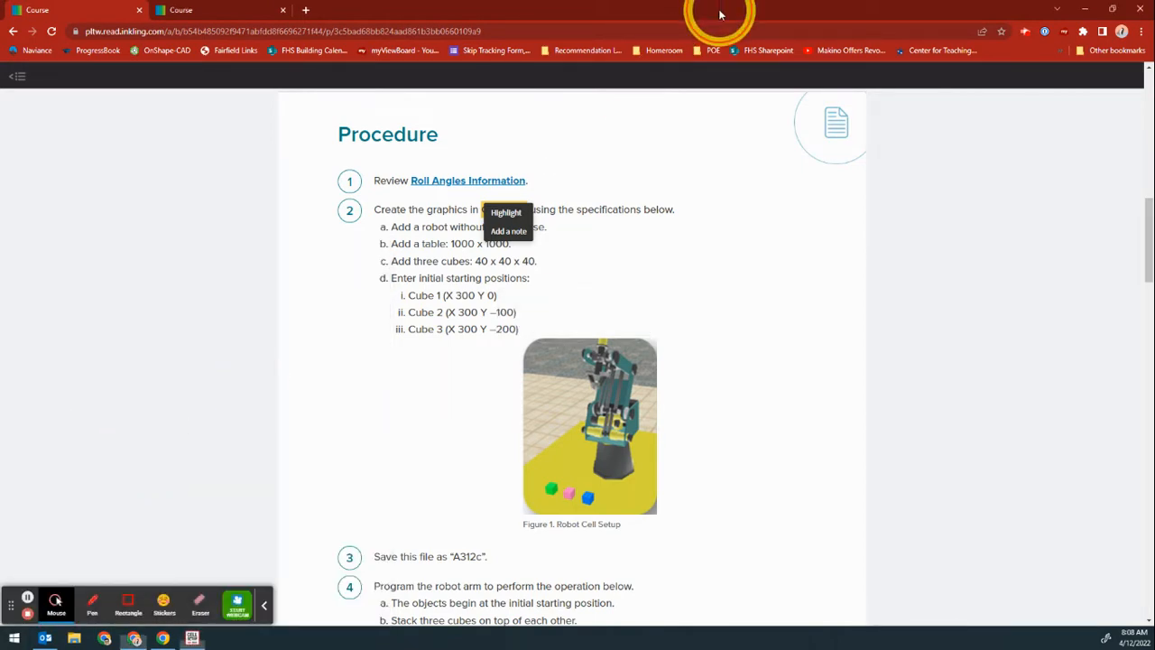
# Arrange the activity page and CellSetup side by side, with CellSetup on the left half of the screen.
pyautogui.moveTo(722, 11); pyautogui.dragTo(1153, 162)
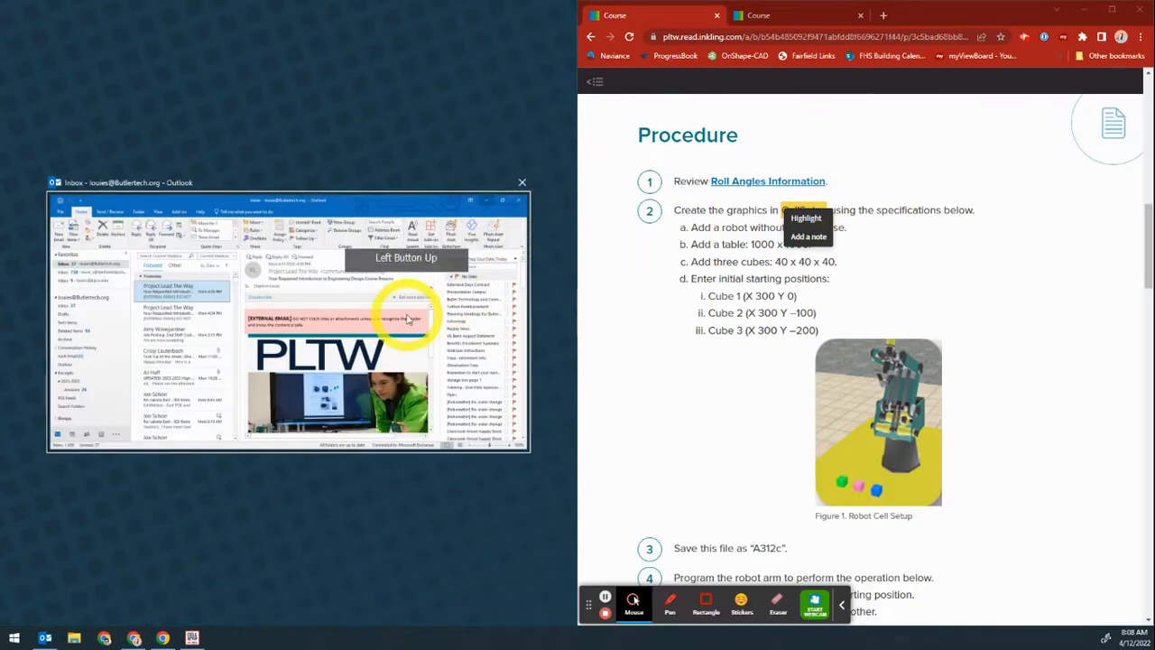
pyautogui.click(461, 128)
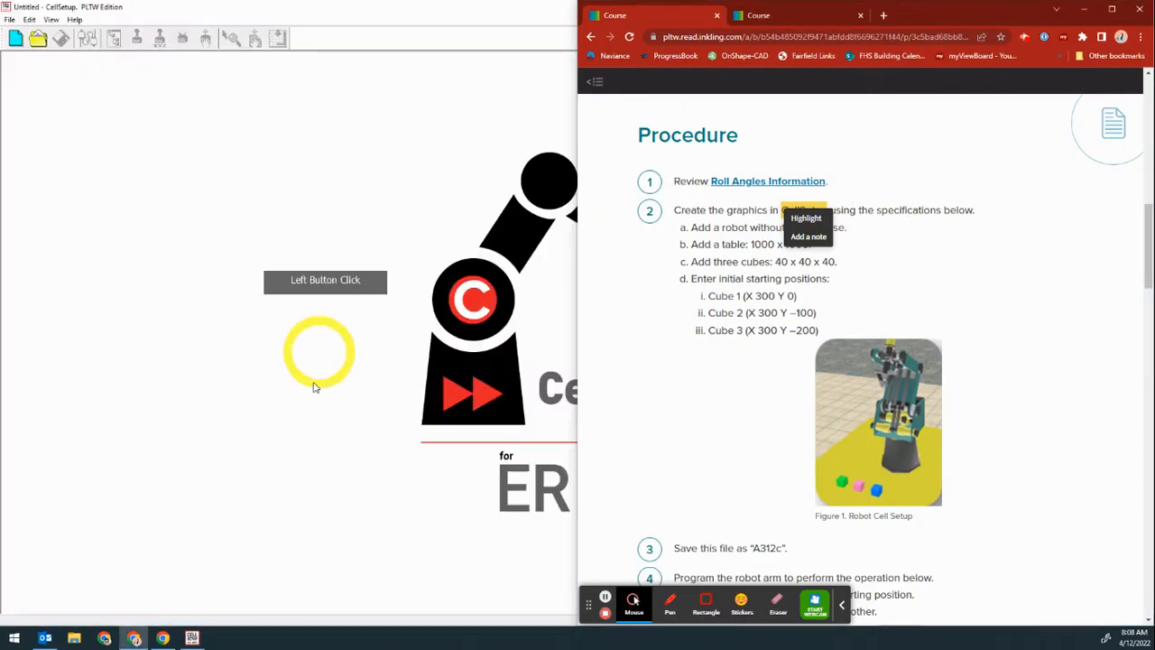
pyautogui.doubleClick(433, 10)
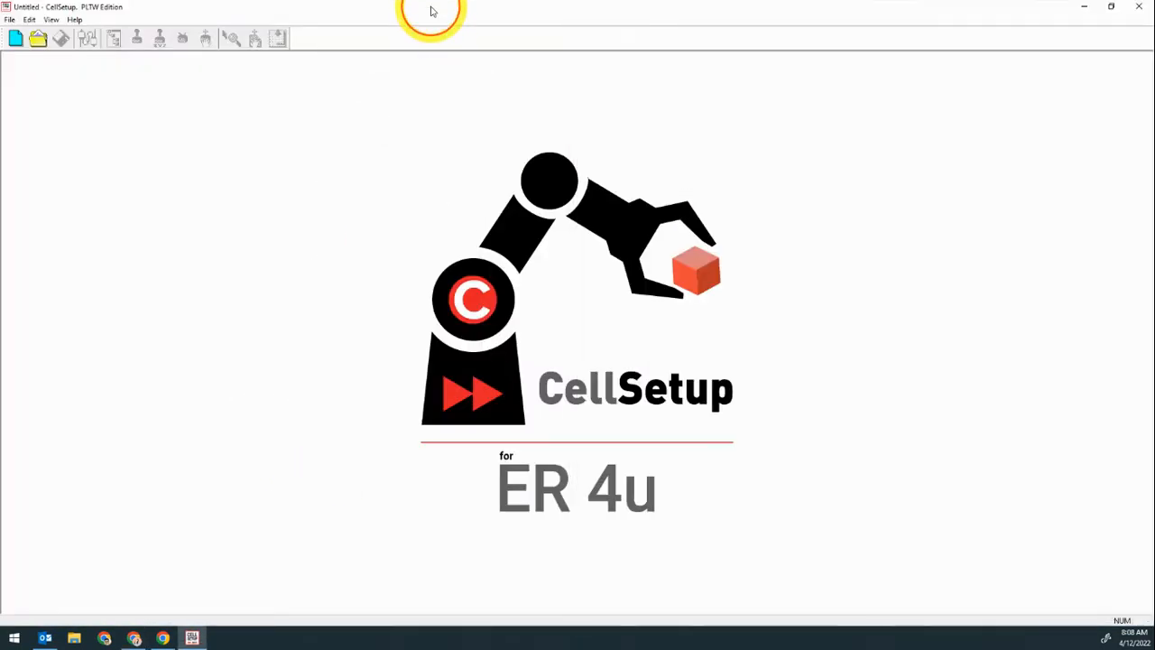
pyautogui.click(1110, 9)
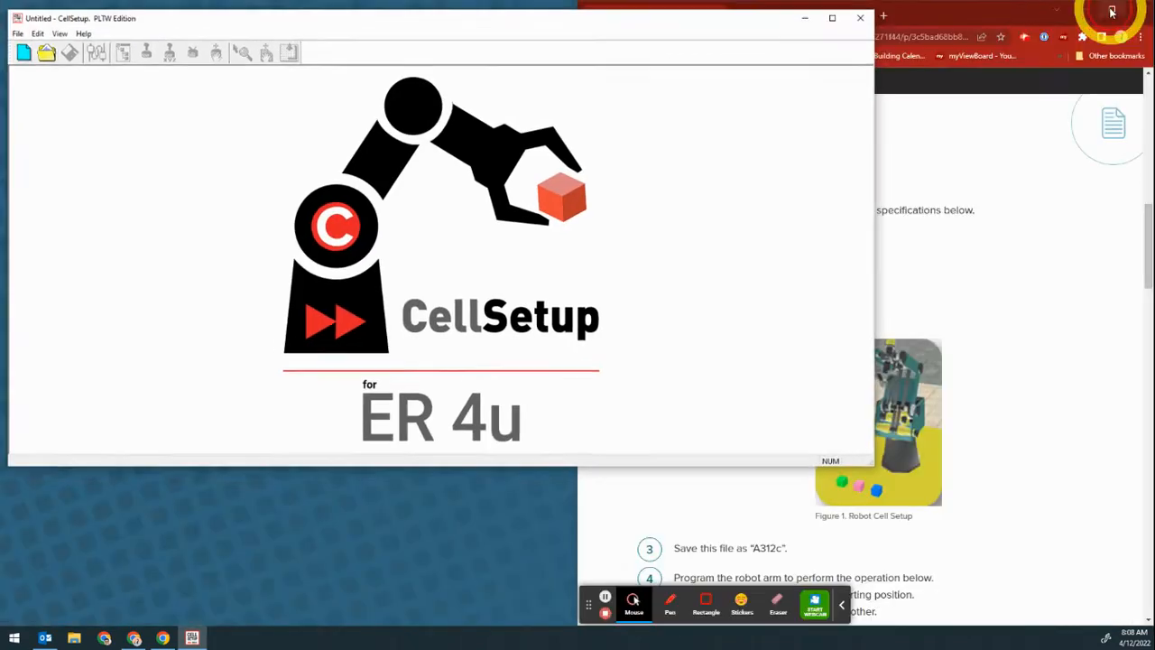
pyautogui.moveTo(692, 20)
pyautogui.mouseDown()
pyautogui.moveTo(704, 30)
pyautogui.moveTo(684, 37)
pyautogui.mouseUp()
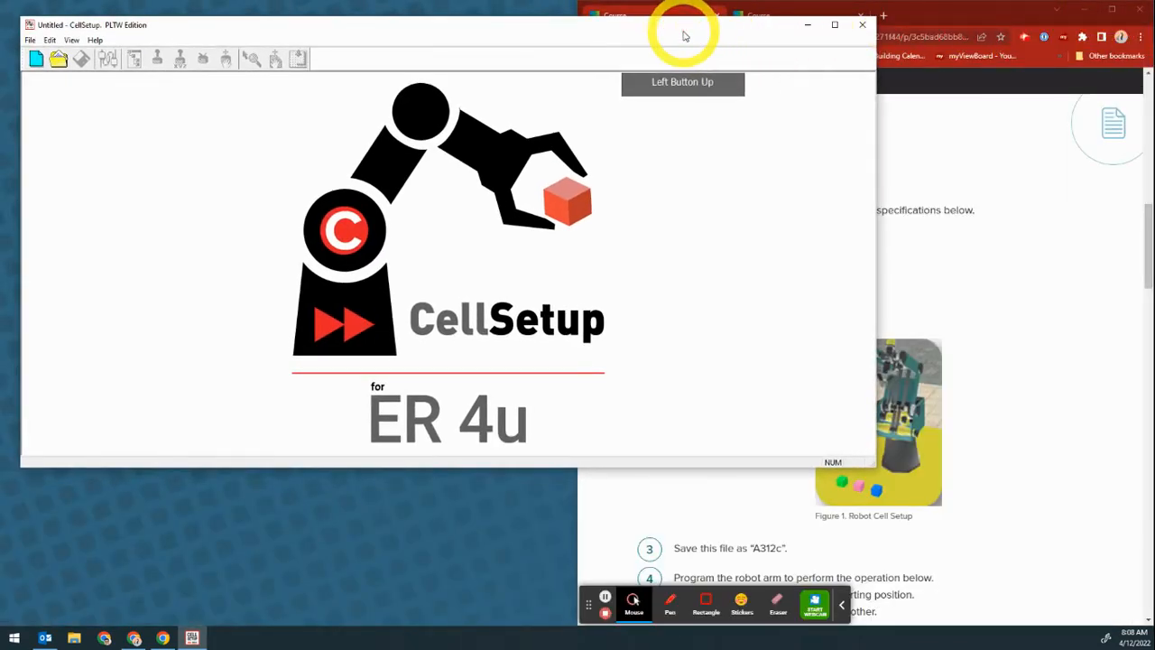
pyautogui.press('super+Left')
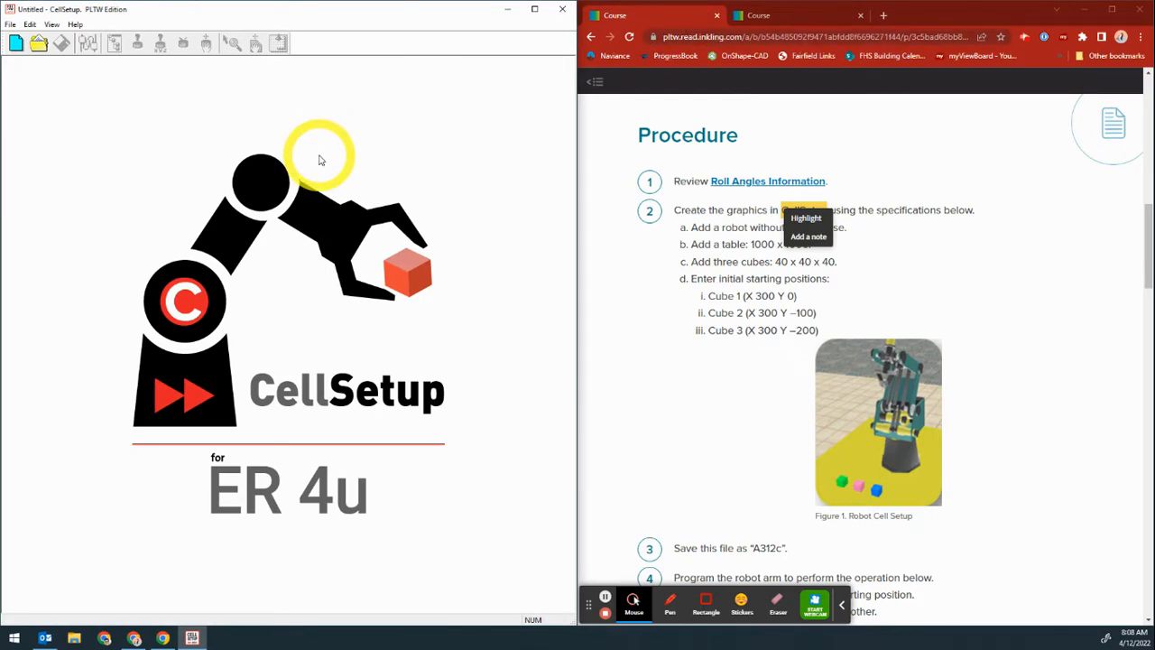
# Enlarge Figure 1, Robot Cell Setup, to examine the robot and cube layout, and return to the procedure.
pyautogui.click(869, 286)
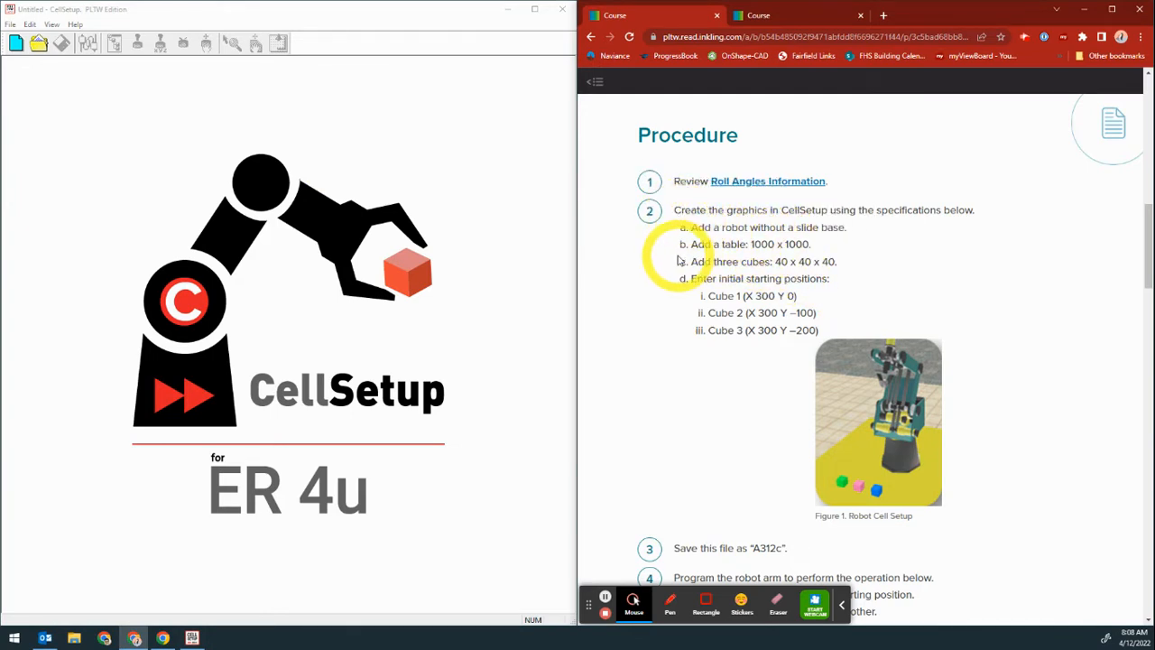
pyautogui.click(882, 448)
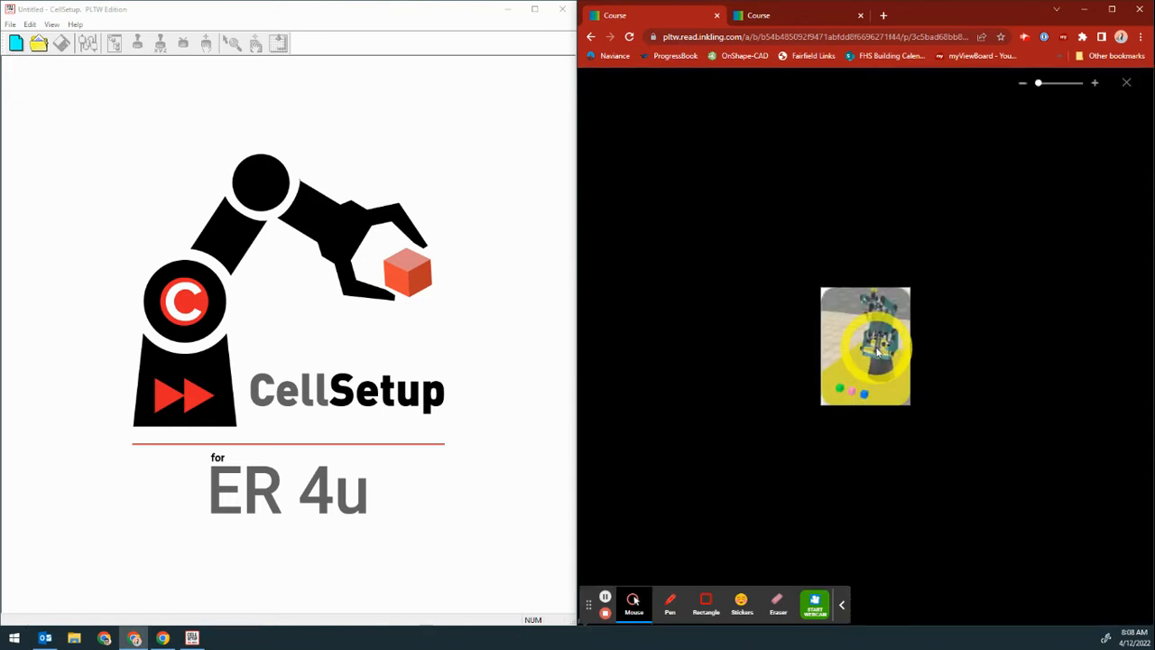
pyautogui.click(1058, 83)
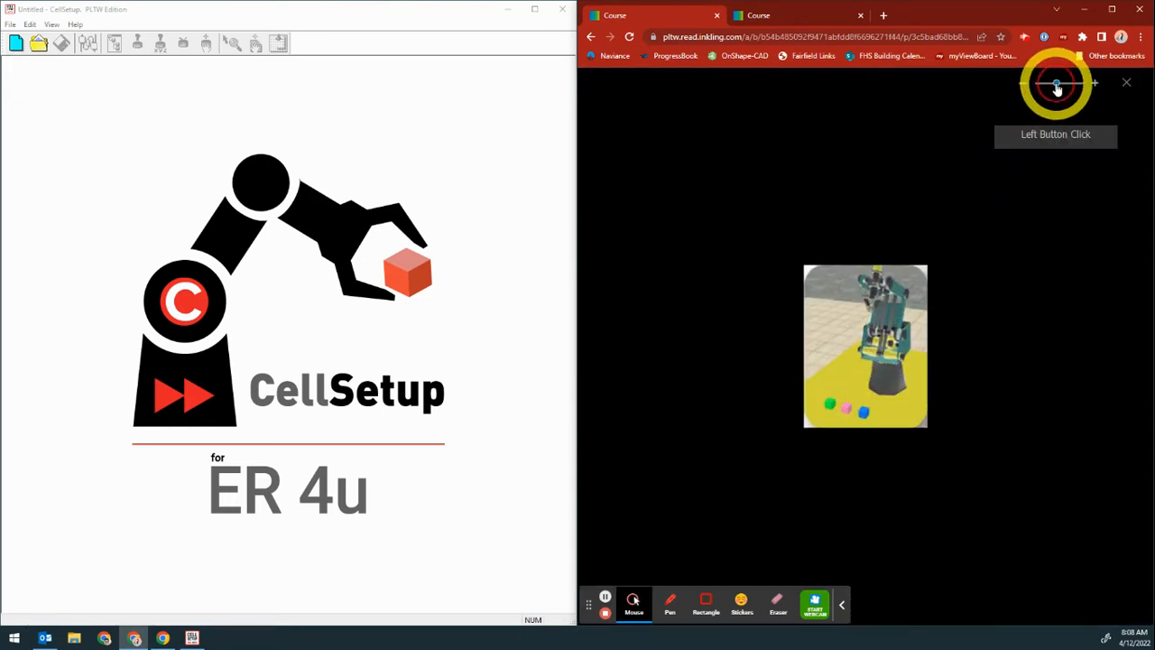
pyautogui.moveTo(1057, 83); pyautogui.dragTo(1069, 83)
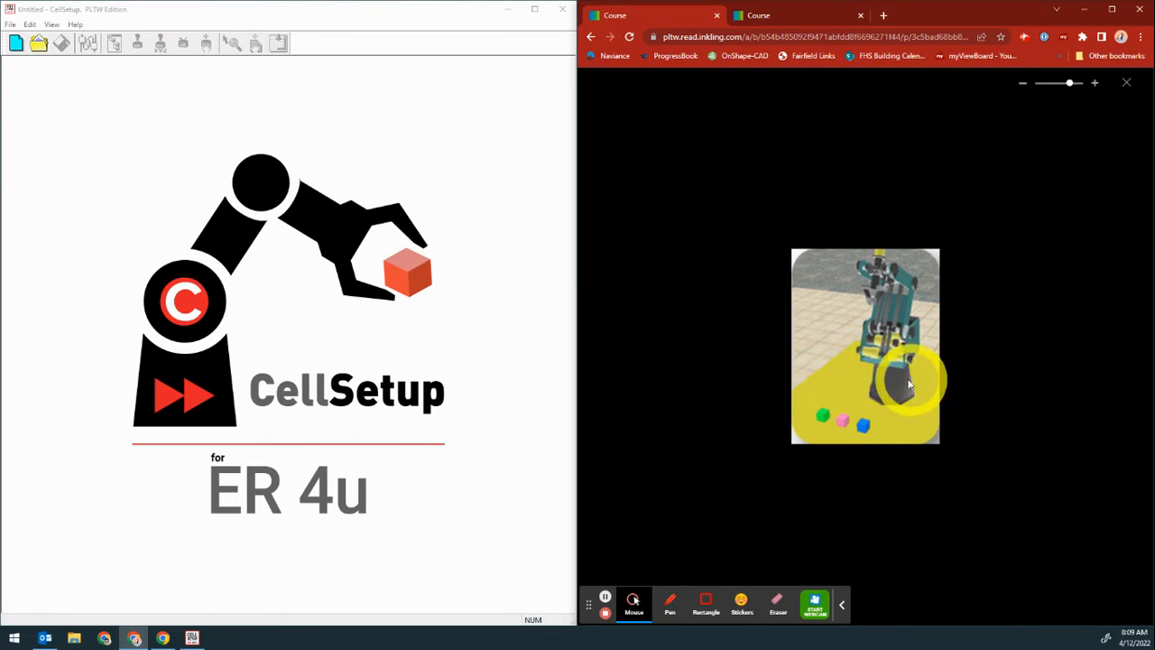
pyautogui.click(1127, 84)
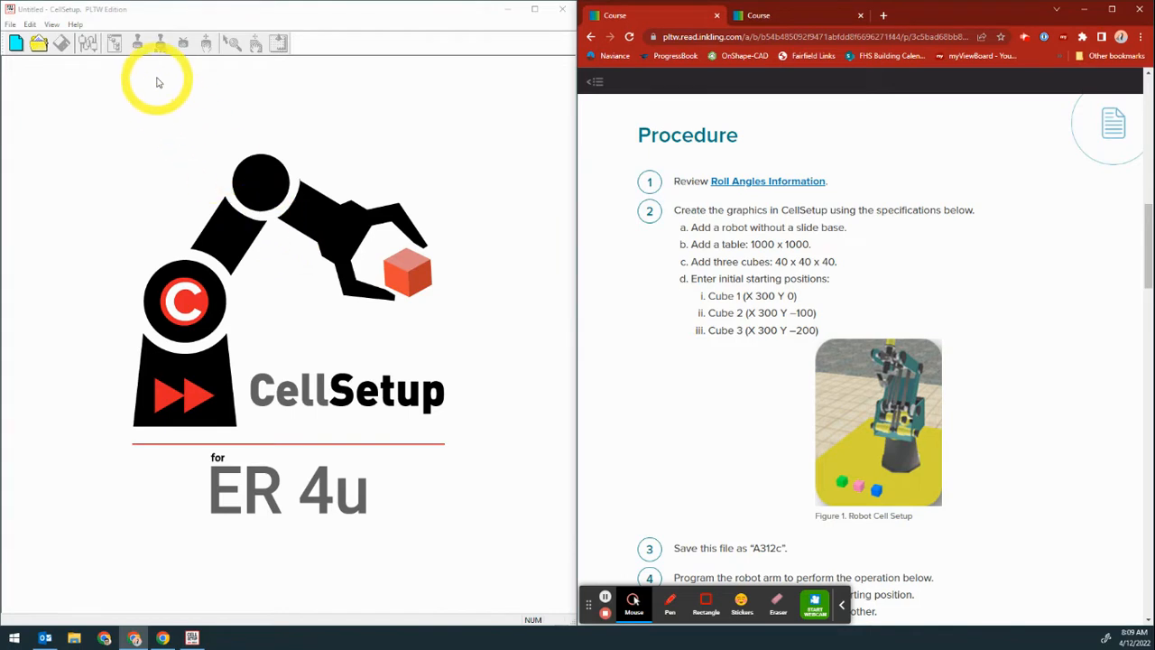
# Create a new CellSetup cell and fit its window on the left half of the screen beside the activity page.
pyautogui.moveTo(749, 227); pyautogui.dragTo(709, 228)
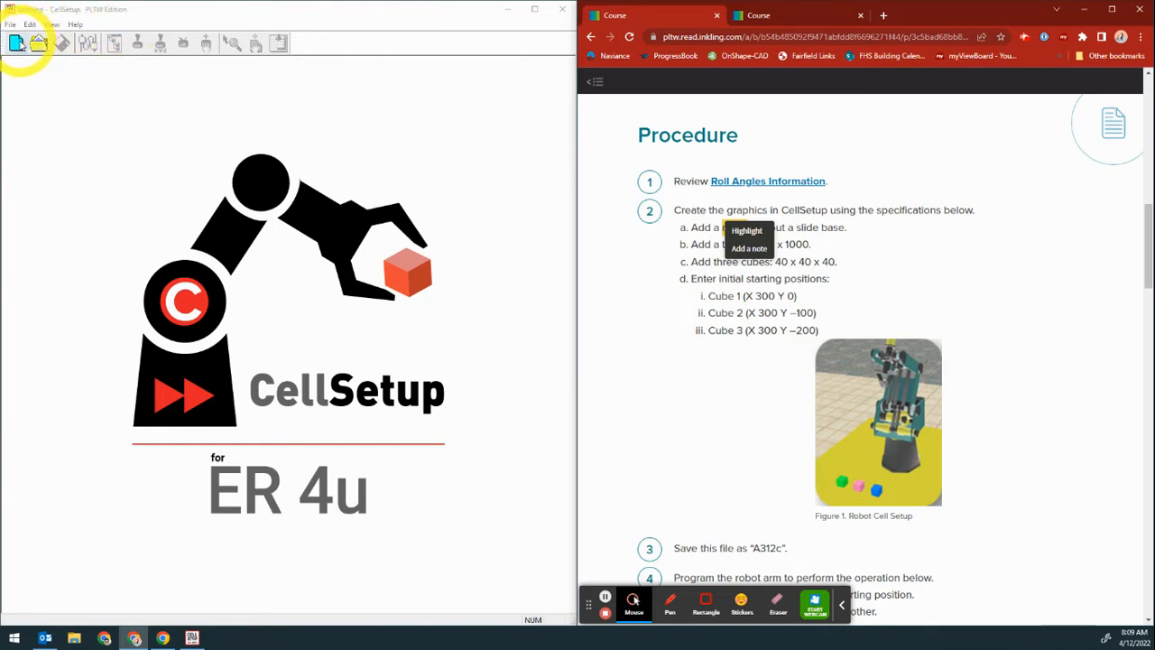
pyautogui.click(11, 25)
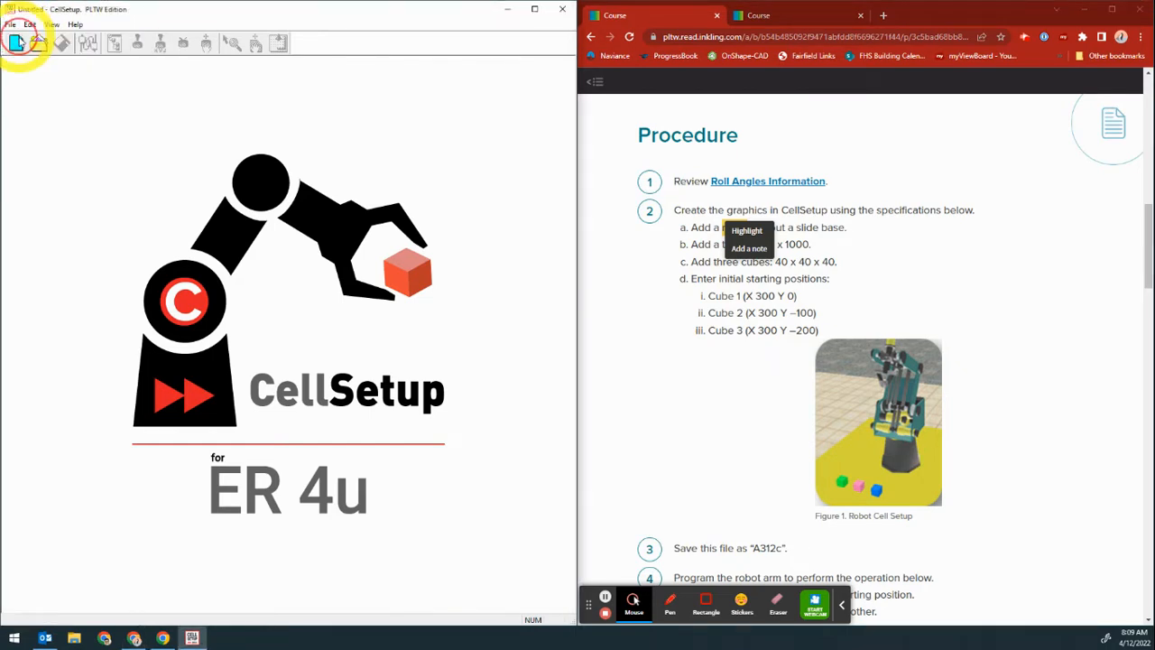
pyautogui.click(16, 44)
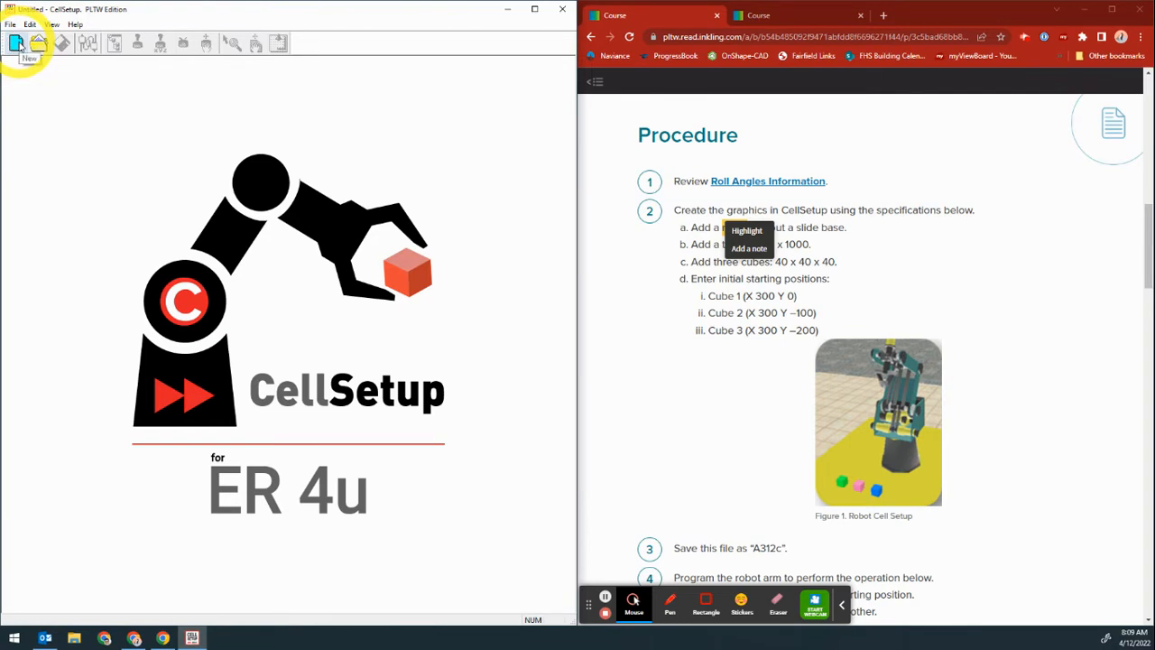
pyautogui.click(16, 43)
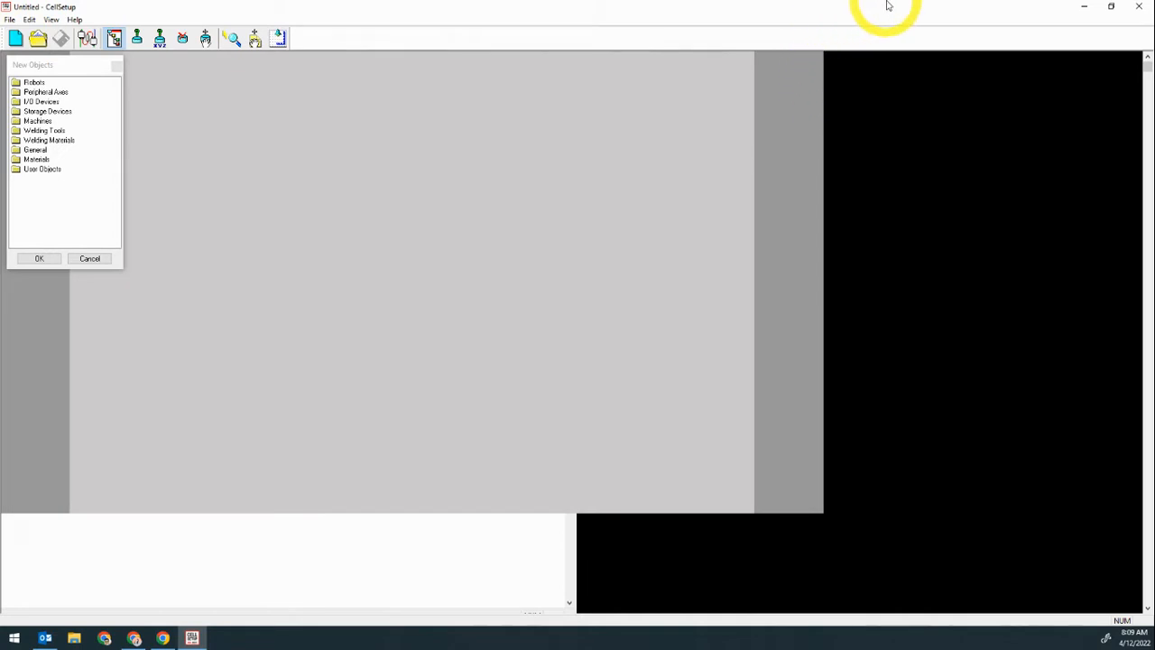
pyautogui.click(1111, 6)
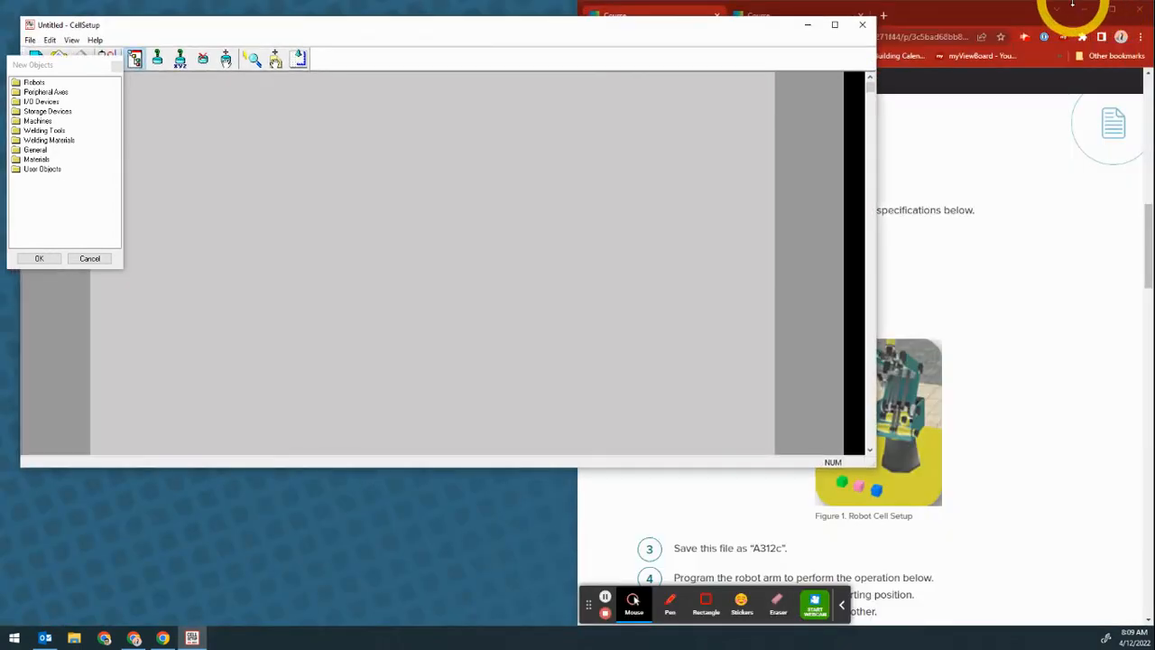
pyautogui.press('super+Left')
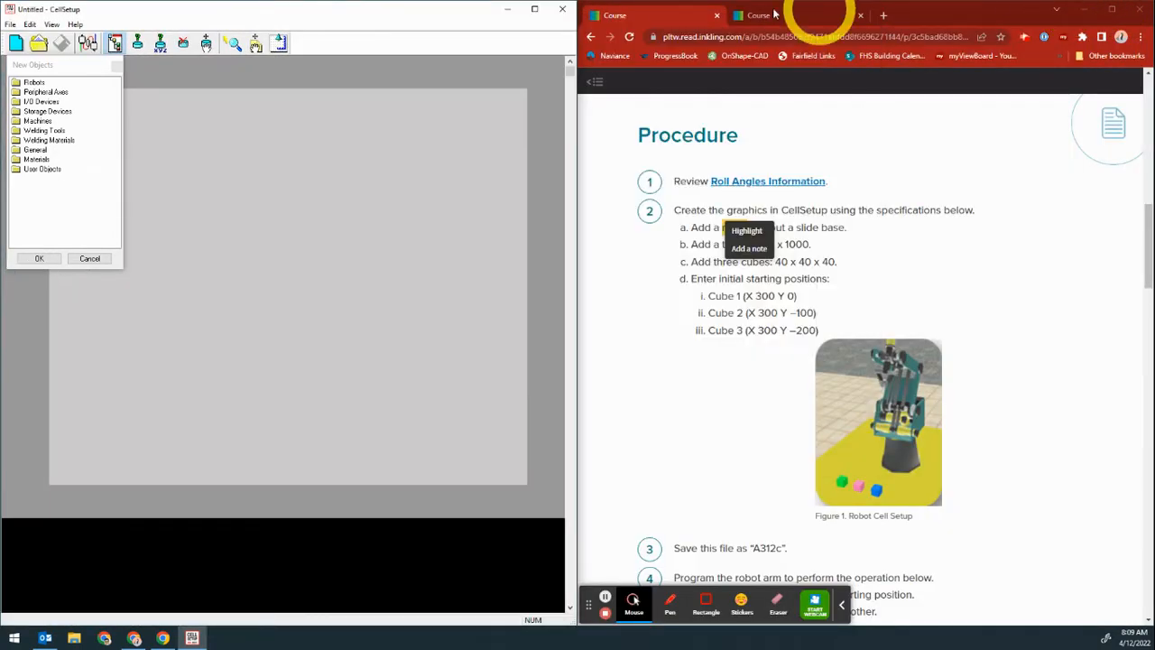
pyautogui.click(534, 12)
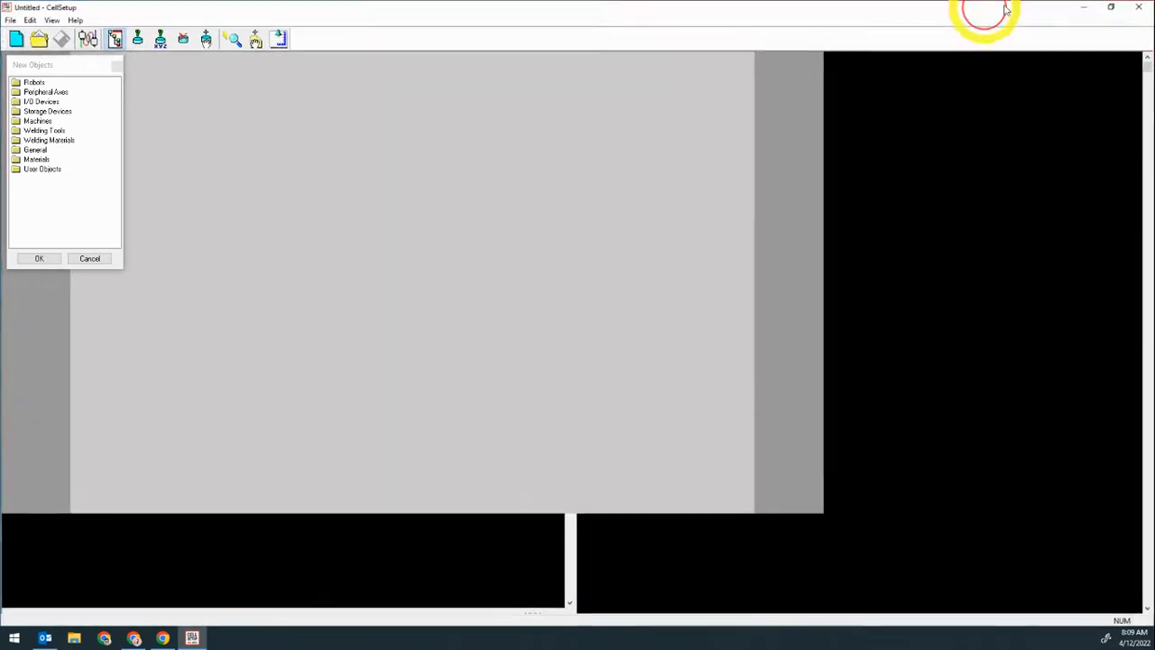
pyautogui.click(1119, 11)
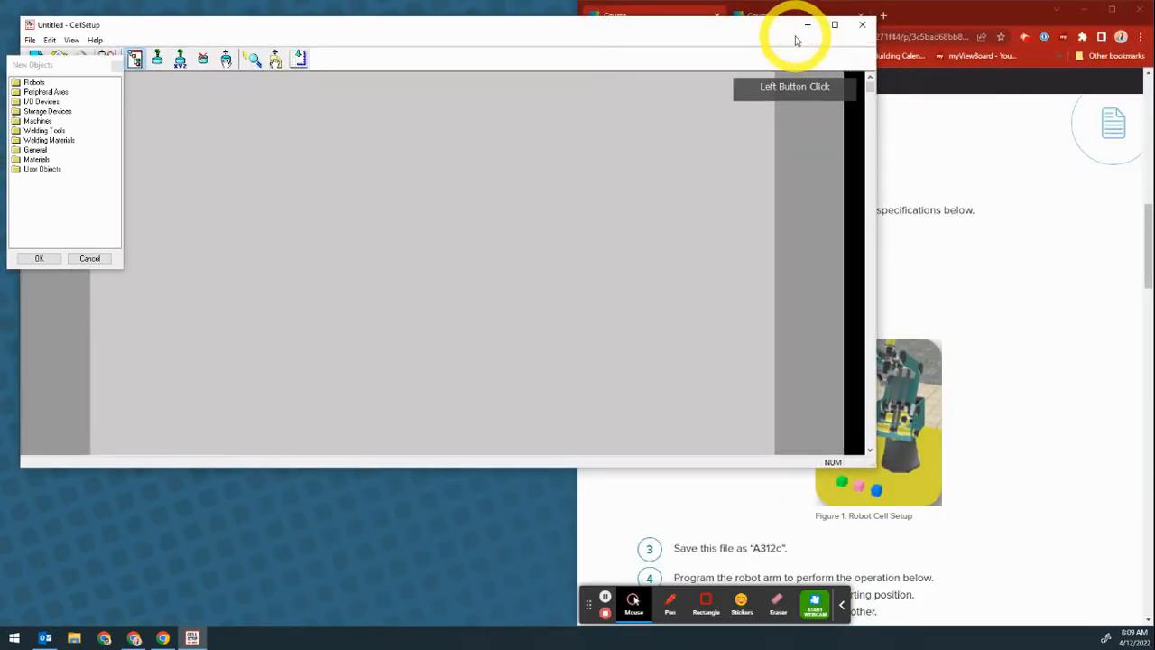
pyautogui.press('super+Left')
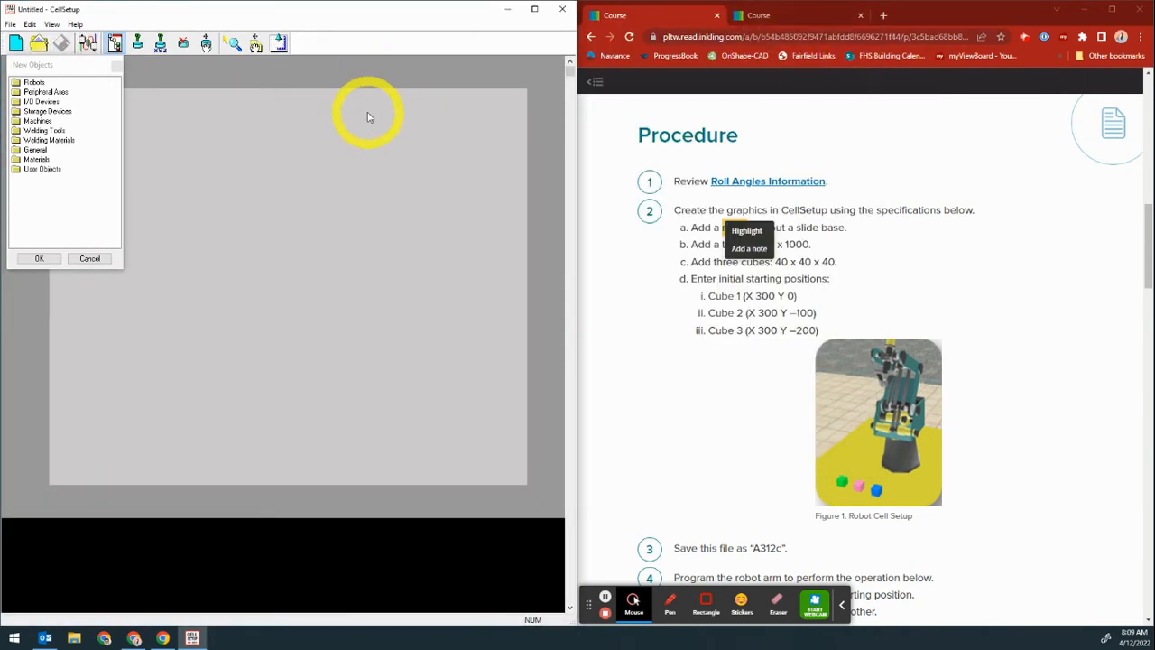
pyautogui.click(382, 20)
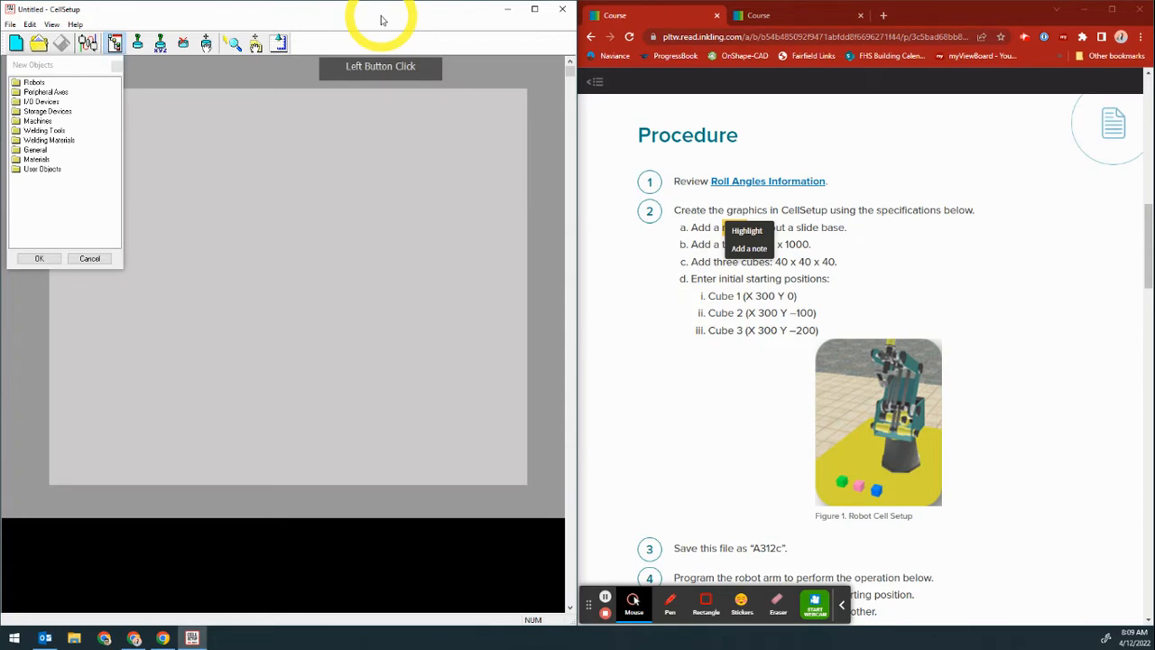
pyautogui.press('super+Right')
pyautogui.press('super+Right')
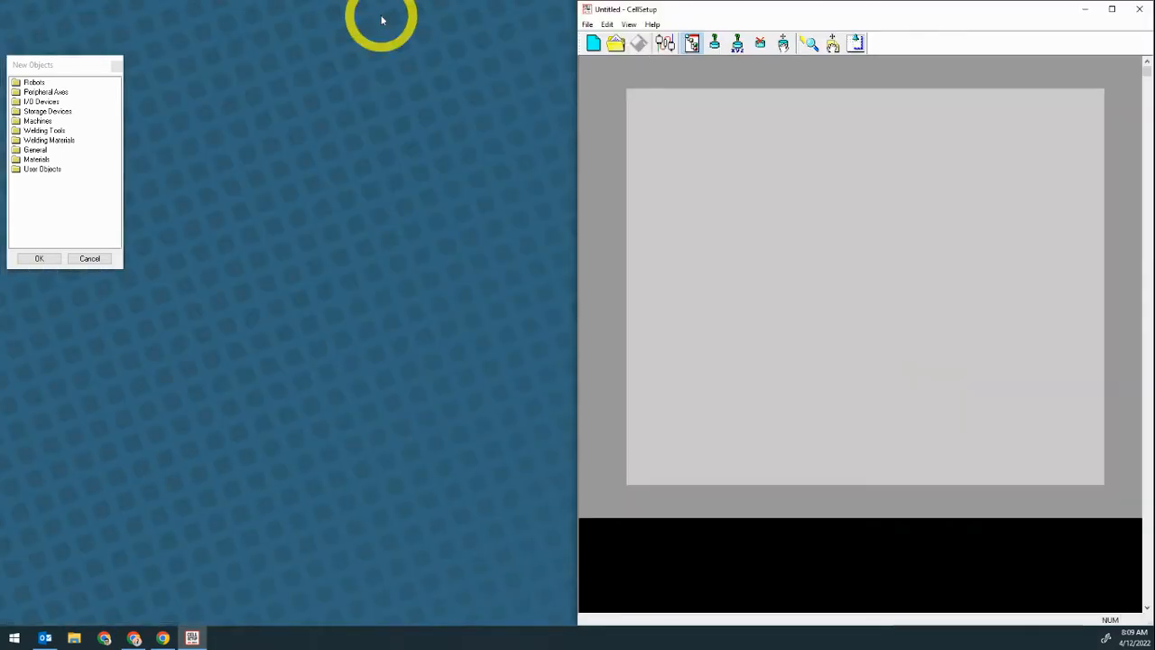
pyautogui.press('super+Left')
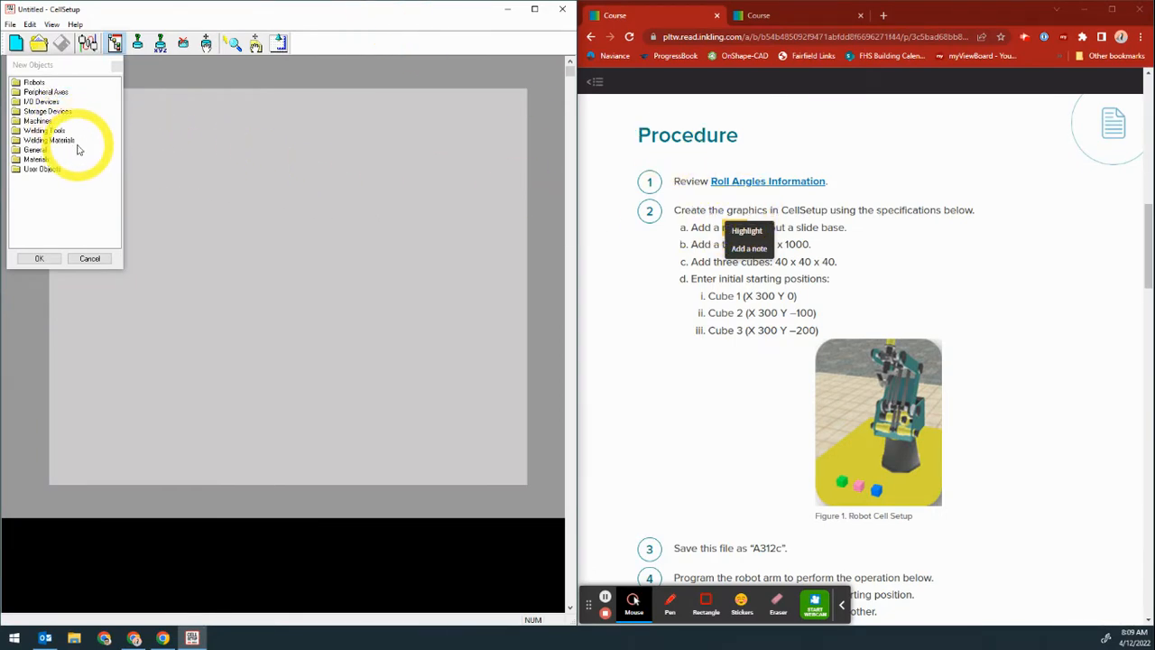
# Add an ER 4u robot with the No Slidebase option to the cell.
pyautogui.click(33, 82)
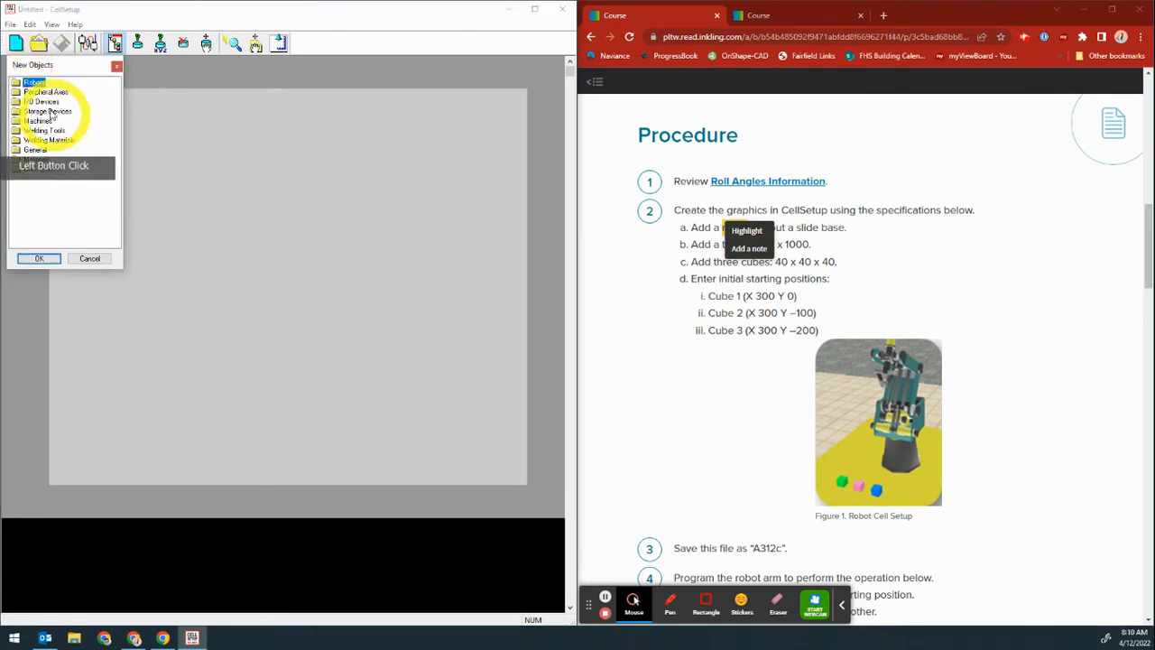
pyautogui.doubleClick(33, 83)
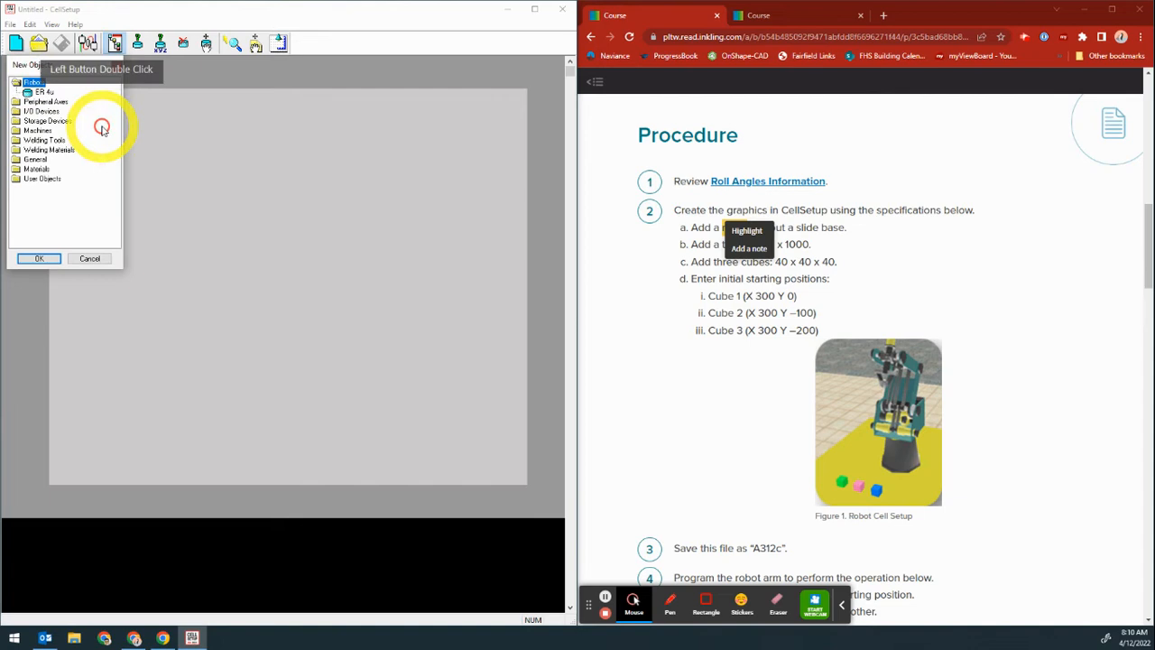
pyautogui.doubleClick(44, 94)
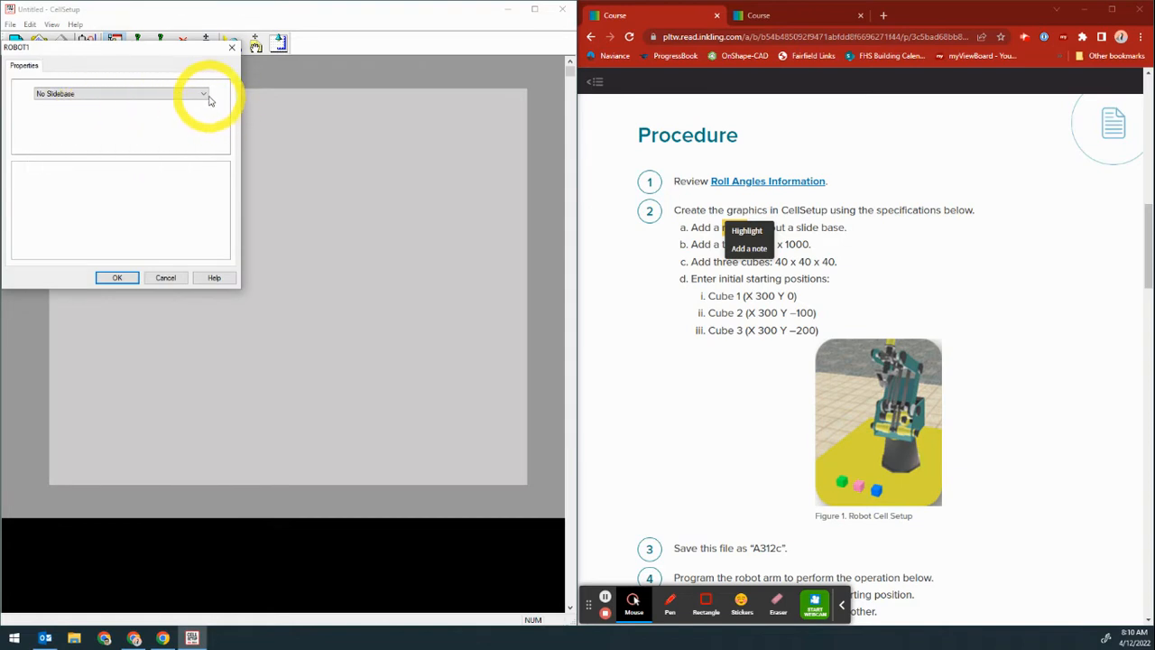
pyautogui.click(206, 96)
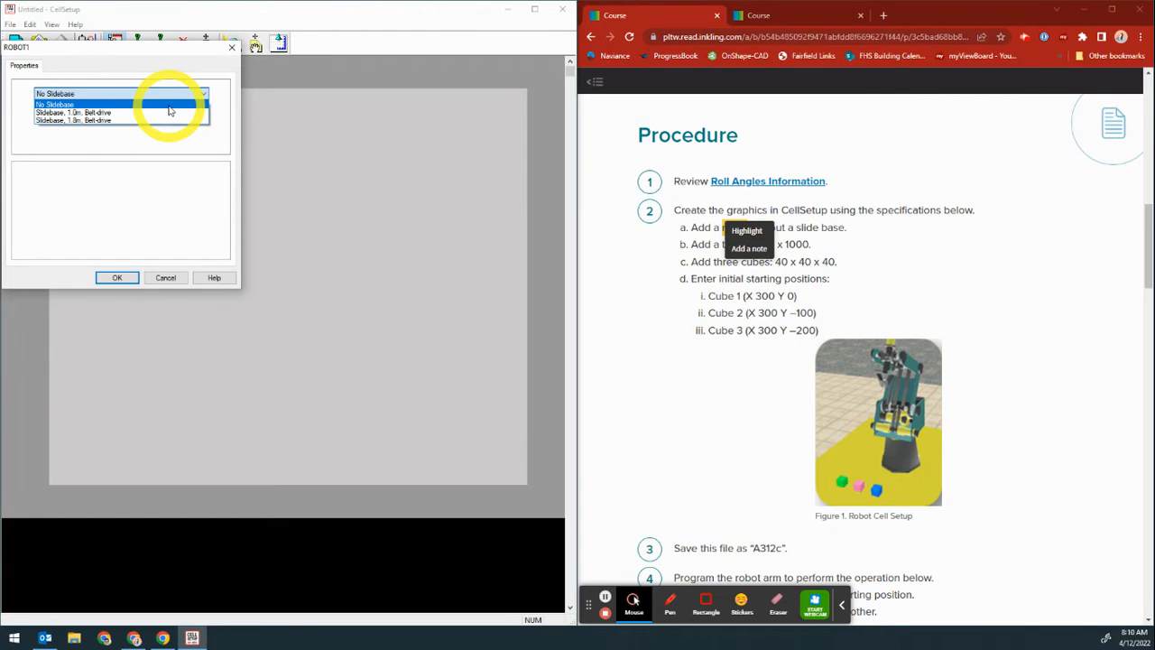
pyautogui.click(831, 227)
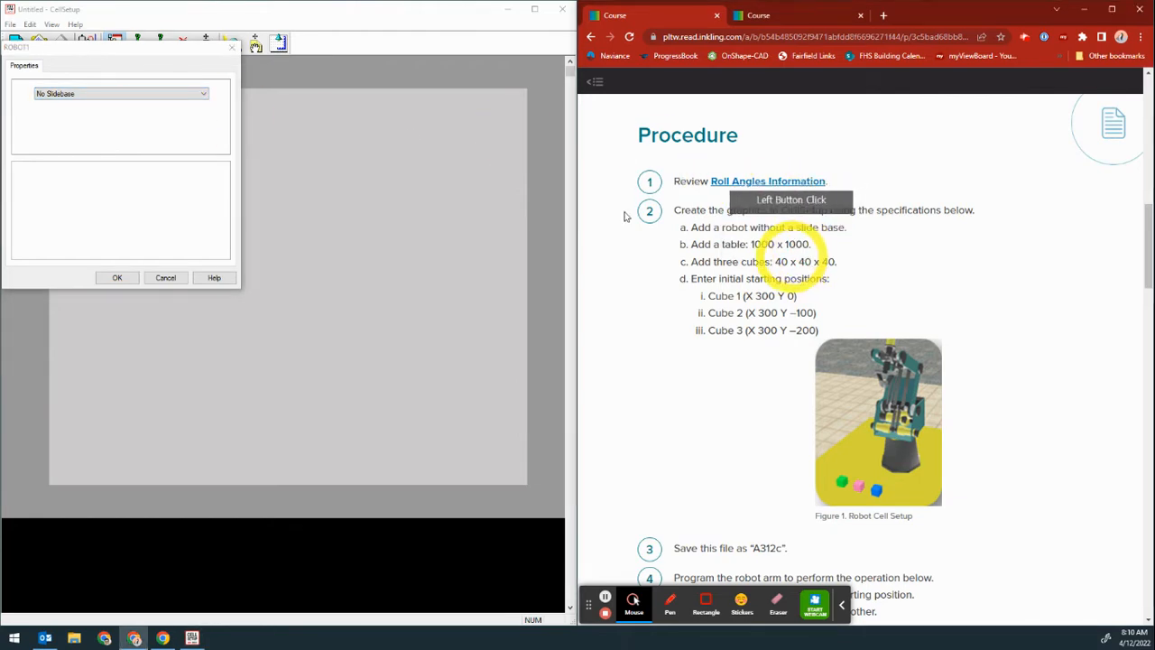
pyautogui.click(121, 95)
pyautogui.click(57, 104)
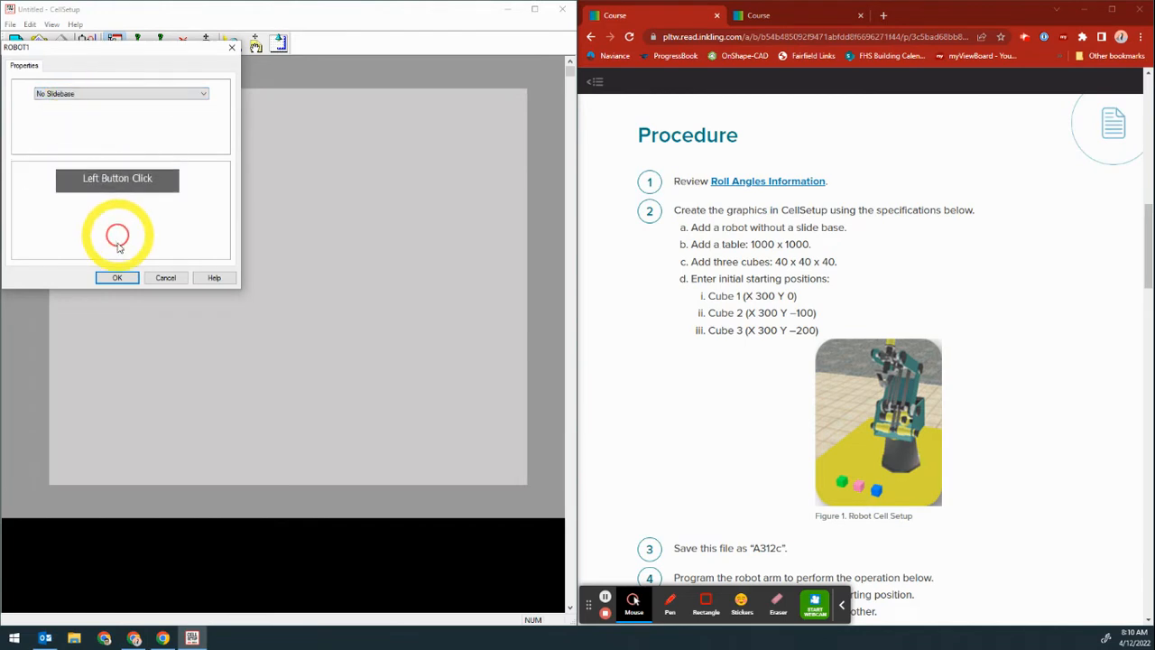
pyautogui.click(116, 277)
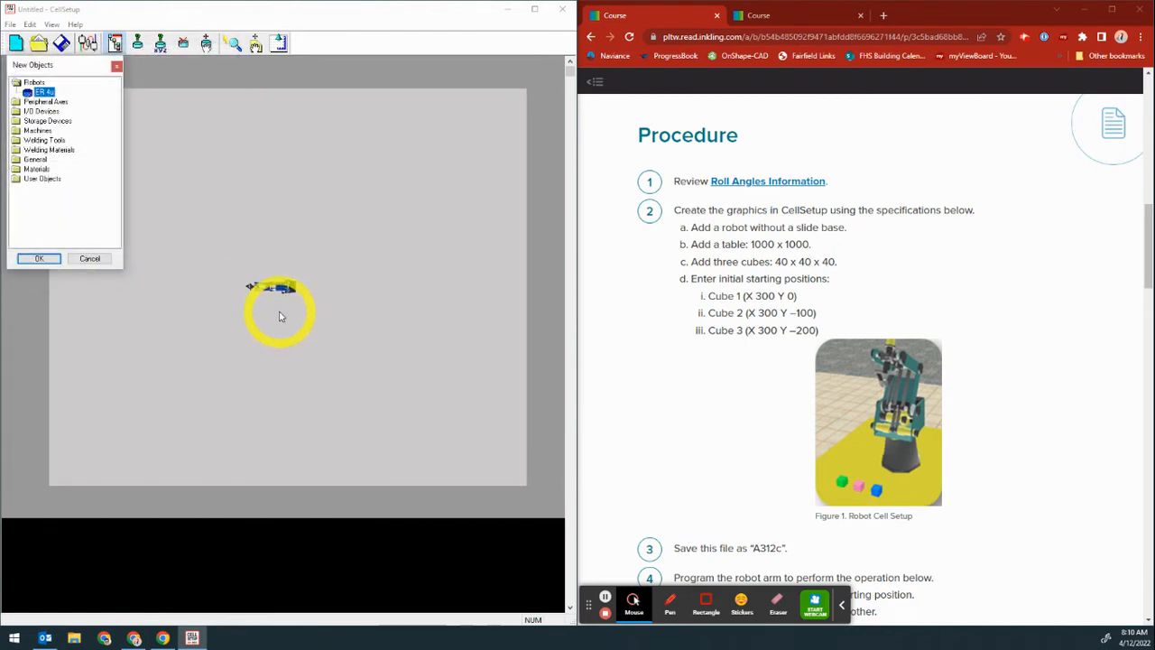
# Add a 1000 x 1000 mm table and place it on the floor near the robot.
pyautogui.scroll(-8, 293, 288)
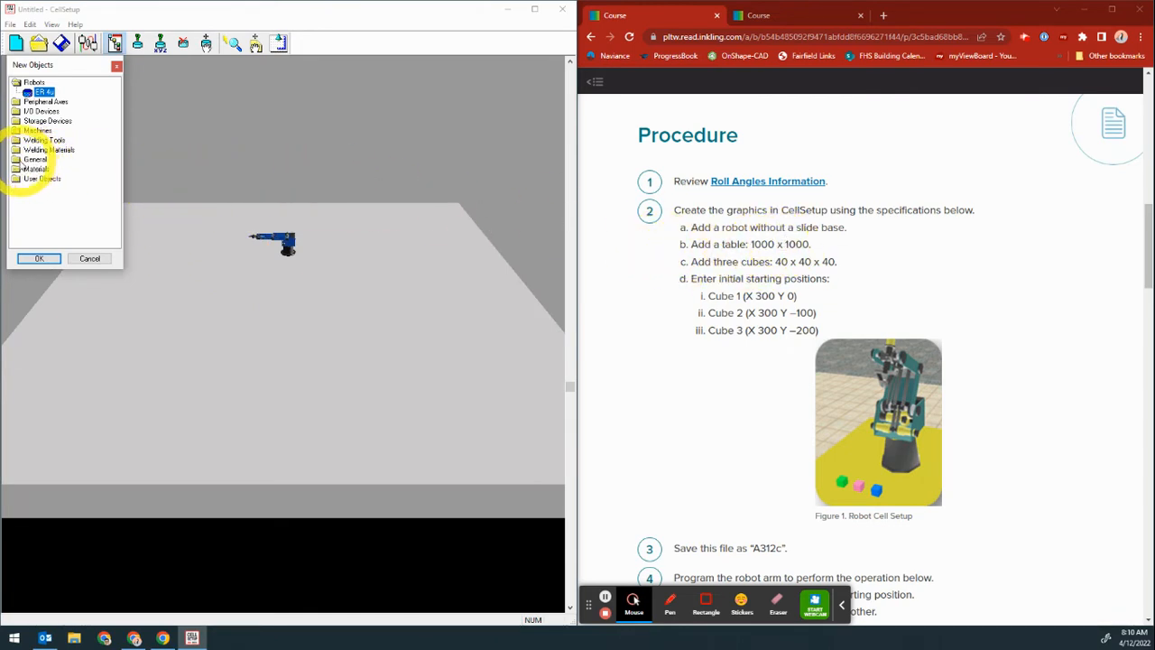
pyautogui.doubleClick(40, 169)
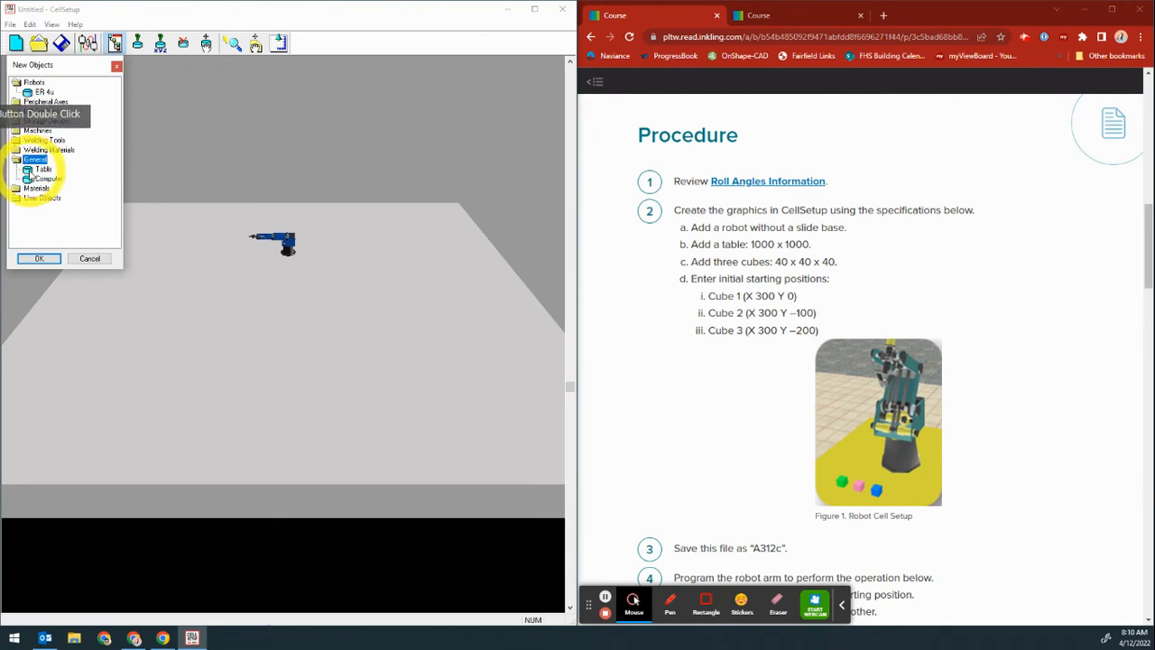
pyautogui.doubleClick(40, 169)
pyautogui.doubleClick(94, 171)
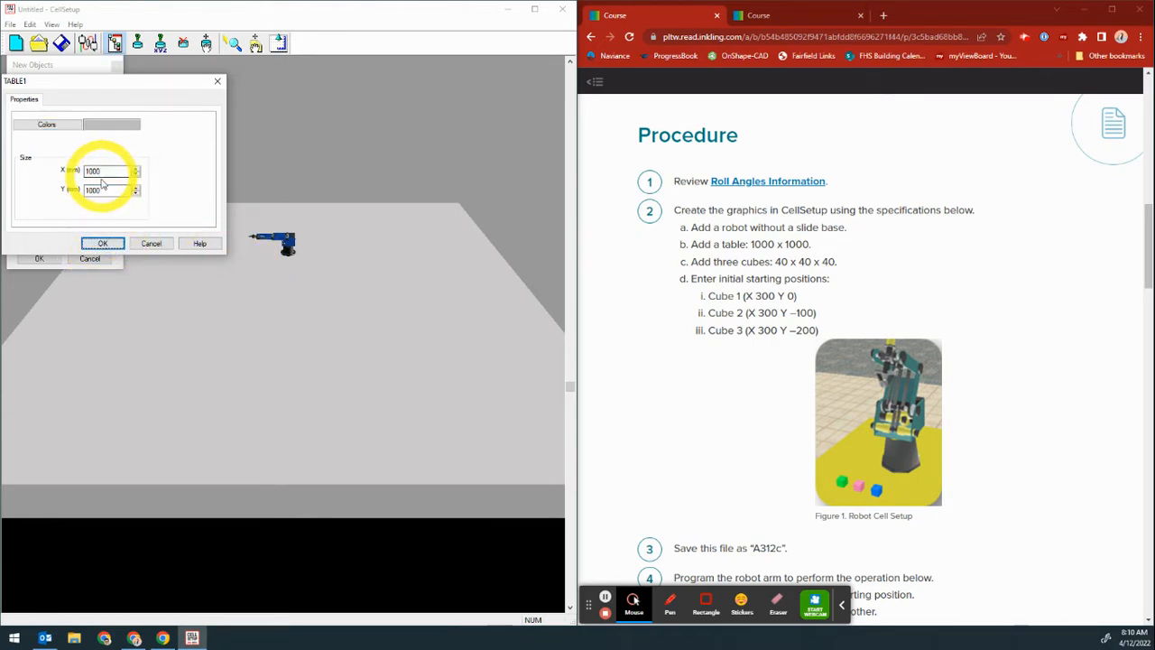
pyautogui.click(102, 242)
pyautogui.click(300, 254)
pyautogui.click(243, 231)
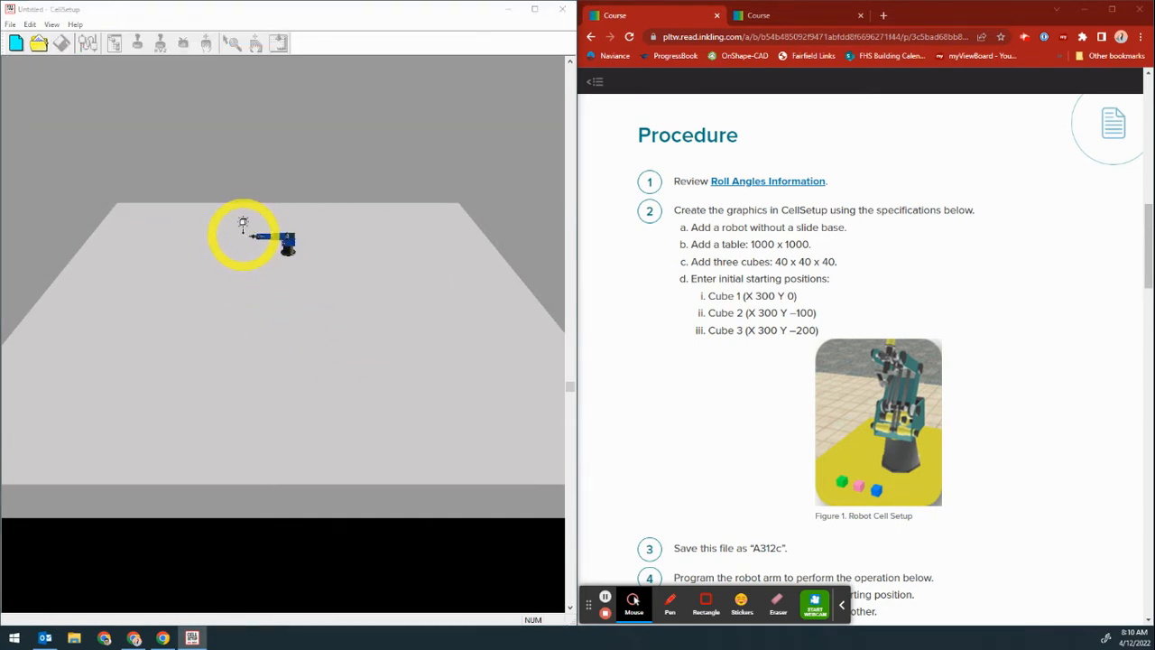
pyautogui.moveTo(242, 223); pyautogui.dragTo(318, 233)
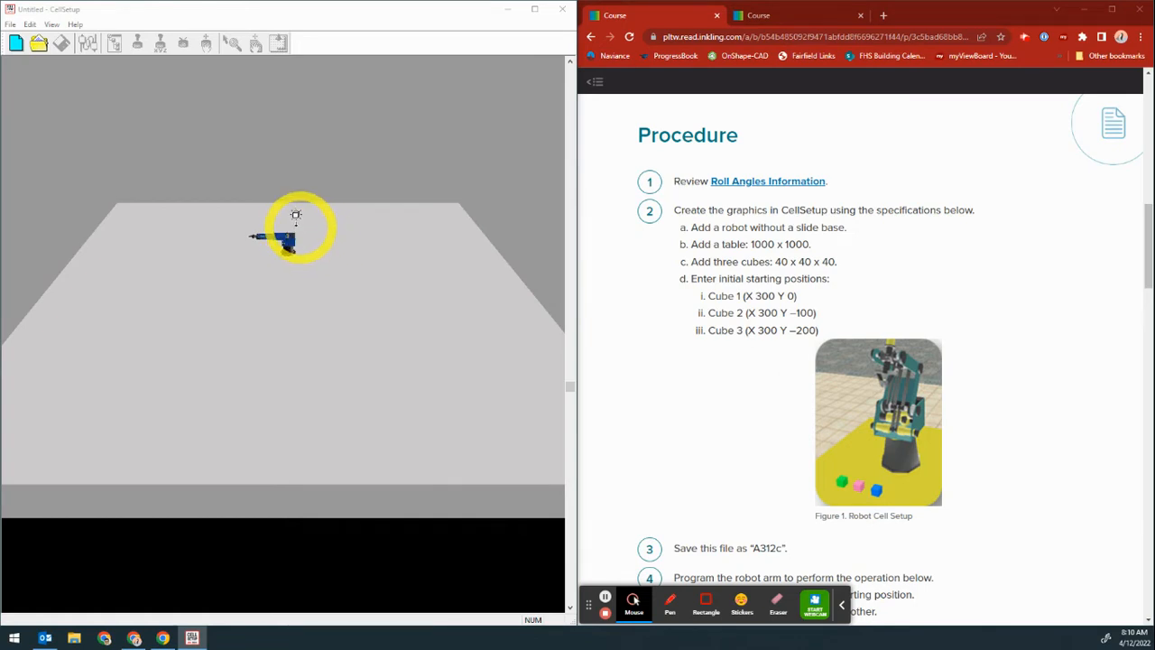
pyautogui.click(337, 257)
pyautogui.moveTo(379, 328); pyautogui.dragTo(316, 277)
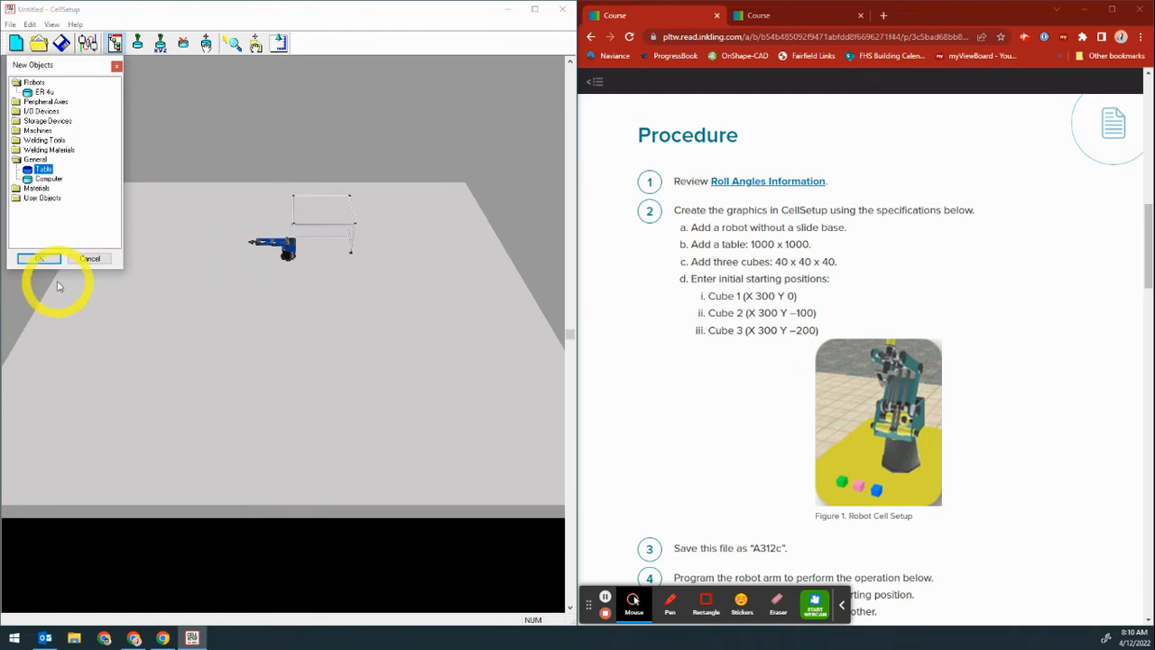
# Position the table at X 0, Y 0 so it sits under the robot.
pyautogui.doubleClick(351, 225)
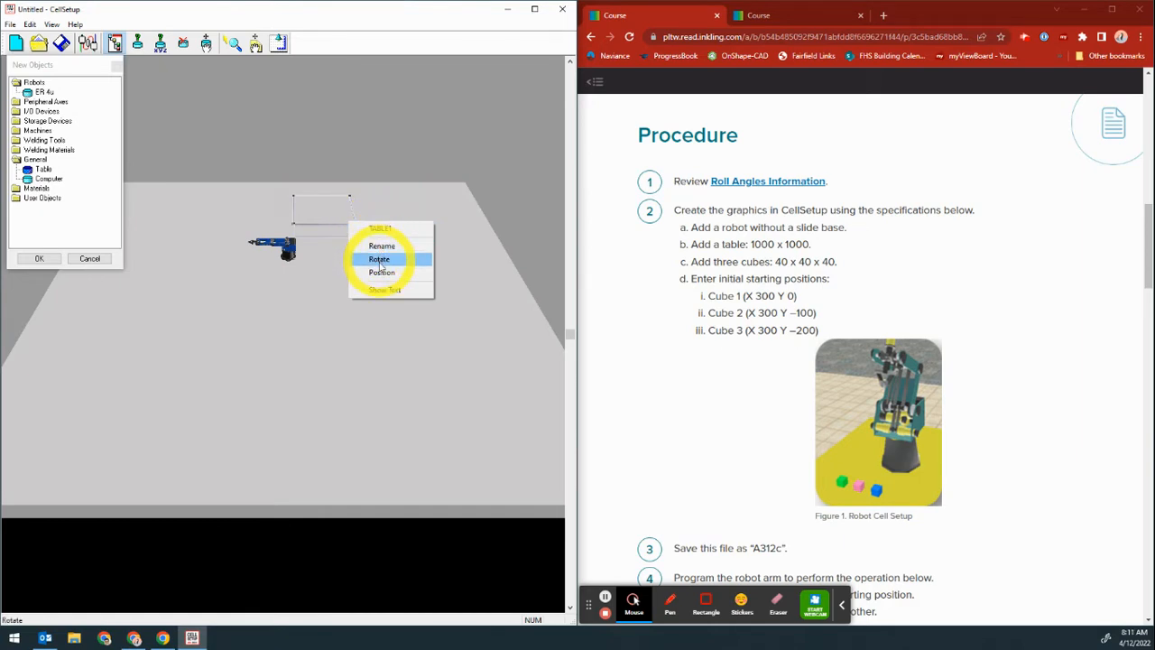
pyautogui.click(381, 273)
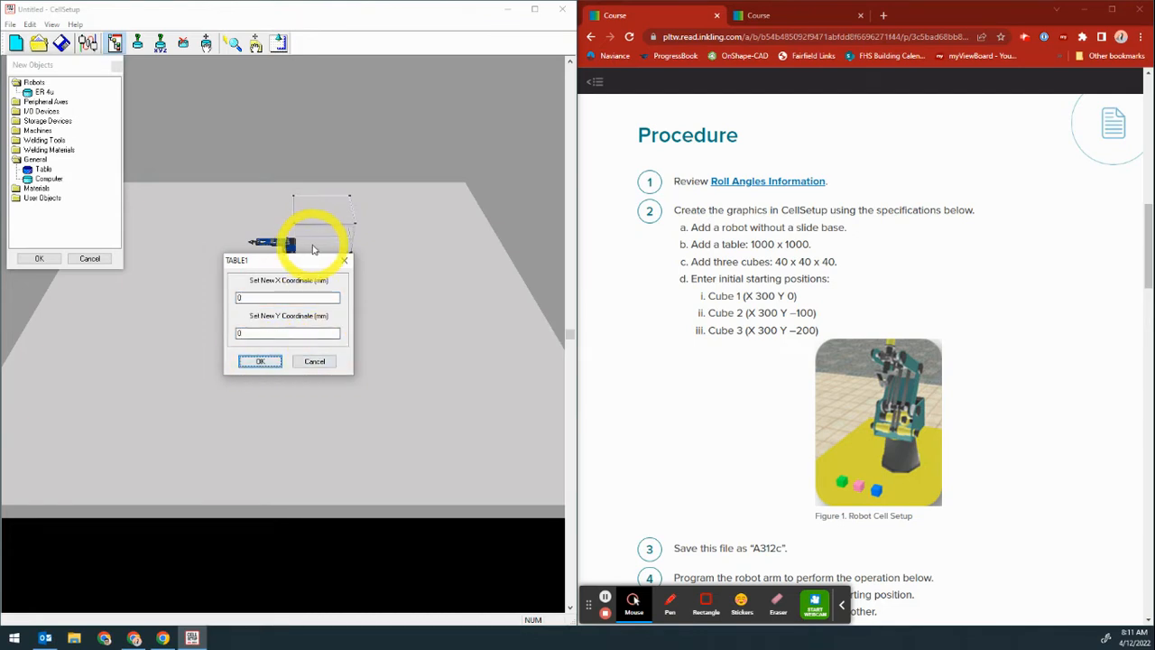
pyautogui.click(259, 362)
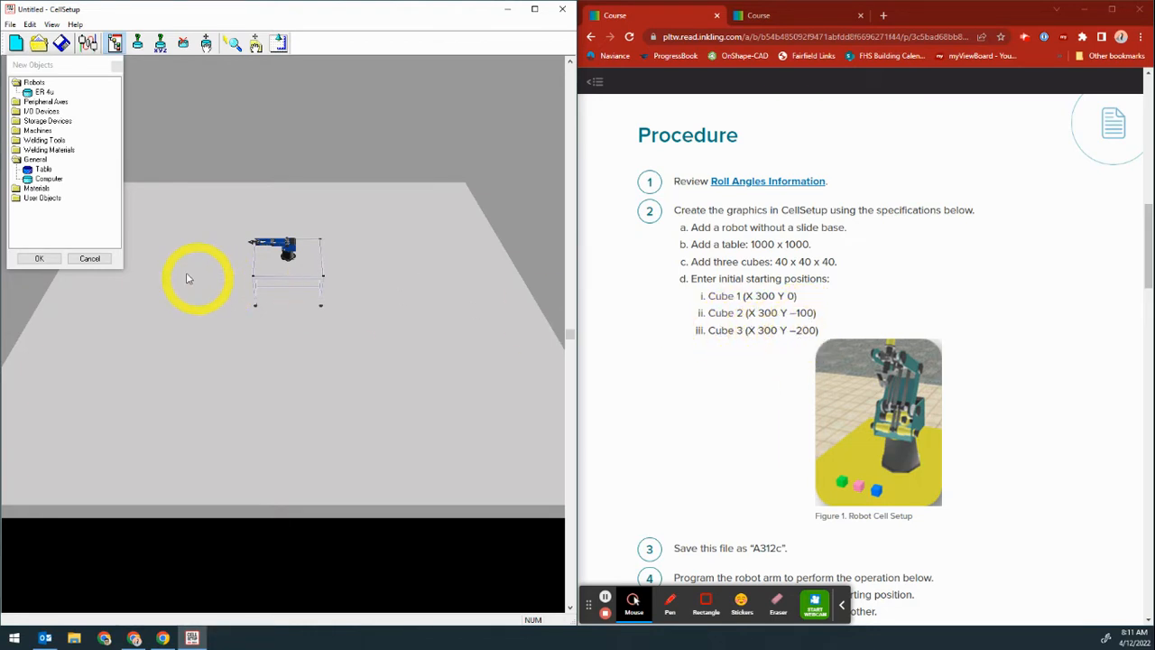
# Add a red plastic cube of 40 x 40 x 40 mm and place it on the table near the robot's gripper.
pyautogui.doubleClick(36, 187)
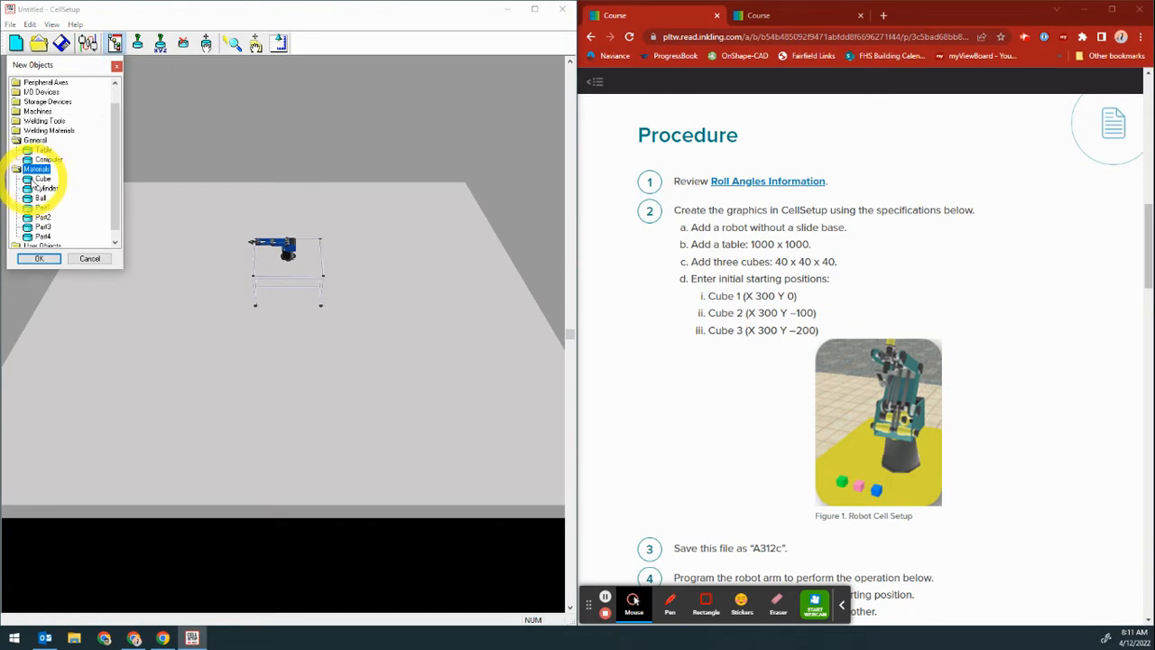
pyautogui.doubleClick(41, 178)
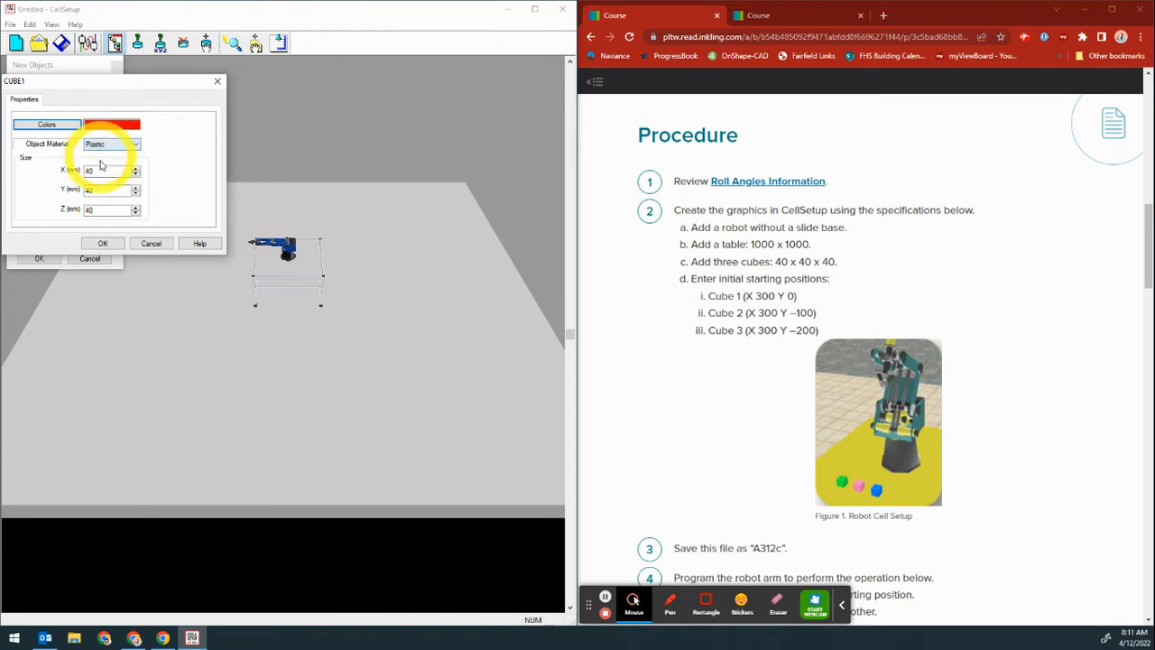
pyautogui.click(103, 245)
pyautogui.click(284, 335)
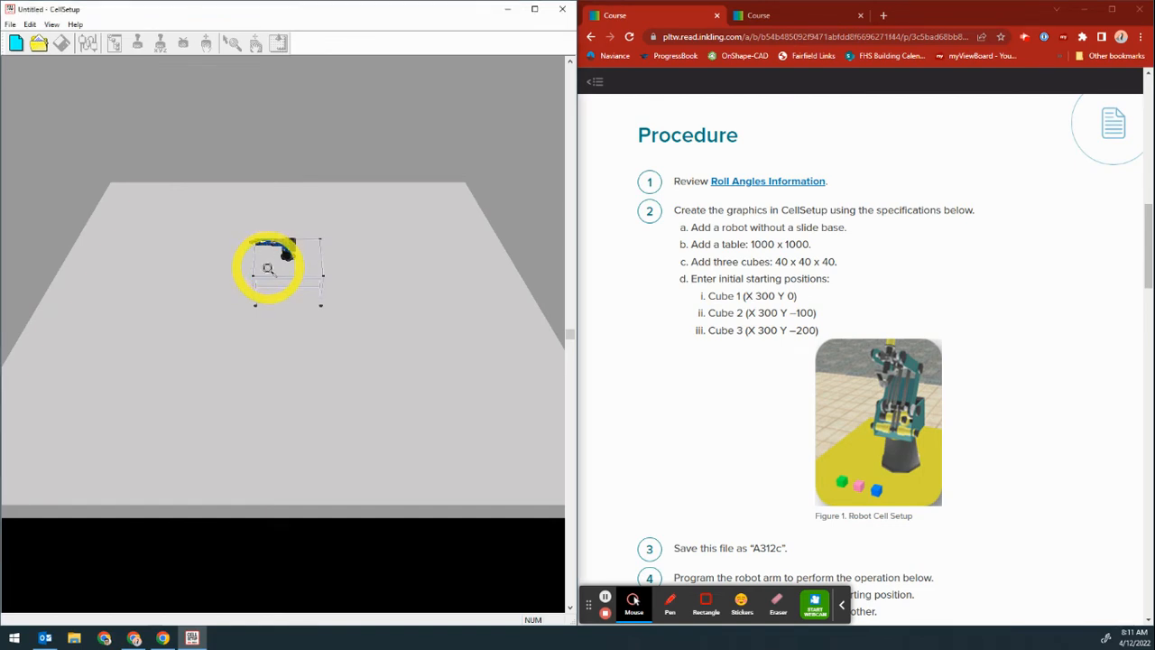
pyautogui.moveTo(266, 263); pyautogui.dragTo(270, 239, button='right')
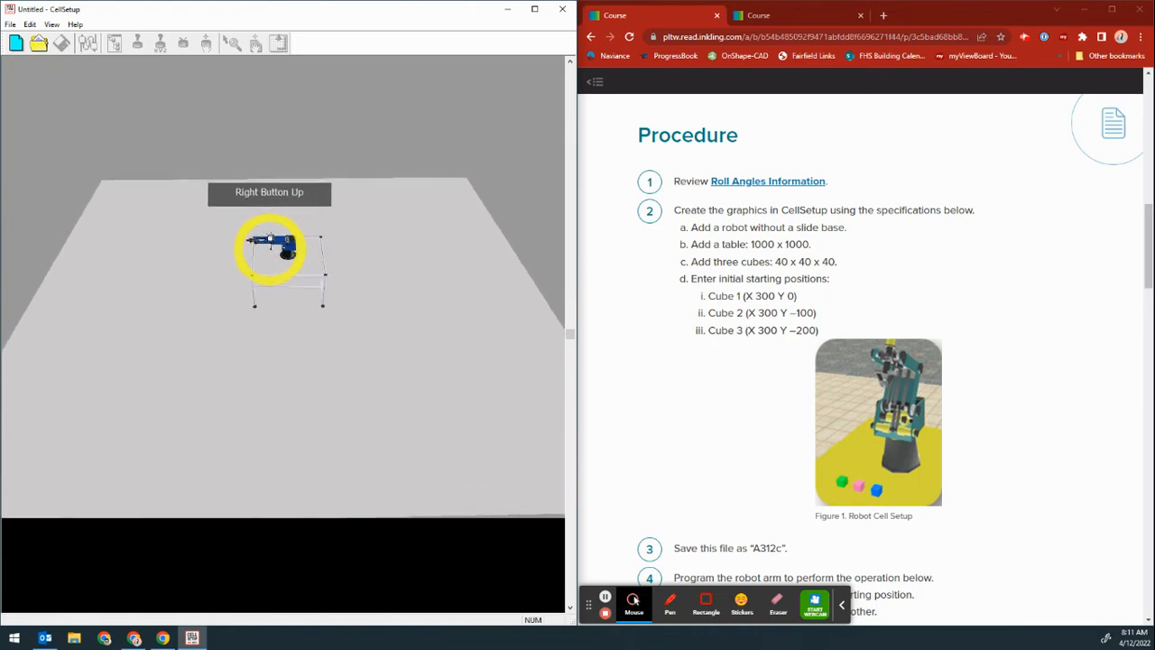
pyautogui.moveTo(290, 284); pyautogui.dragTo(254, 102, button='right')
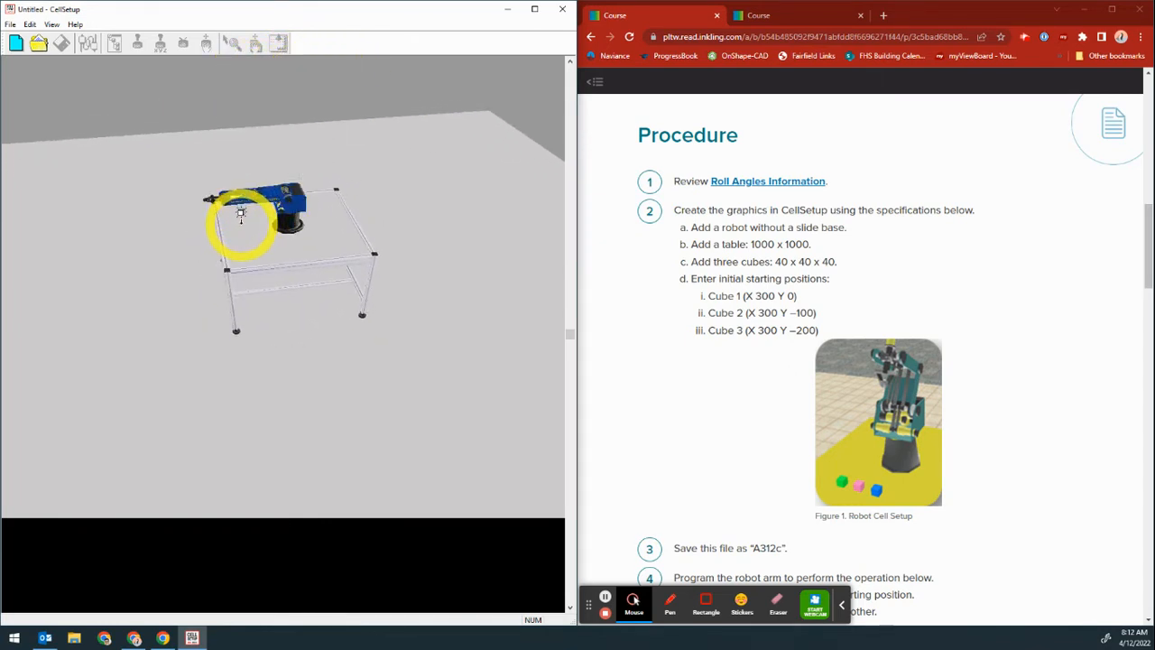
pyautogui.click(241, 223)
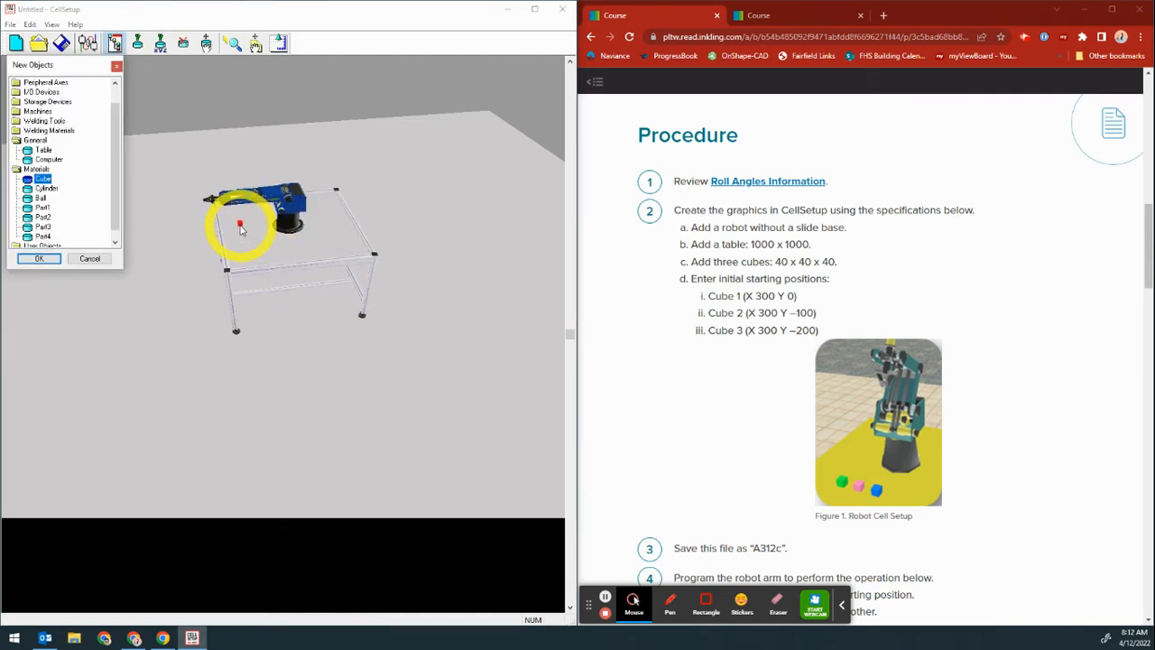
# Position the red cube on the table at X 300, Y 0.
pyautogui.doubleClick(240, 228)
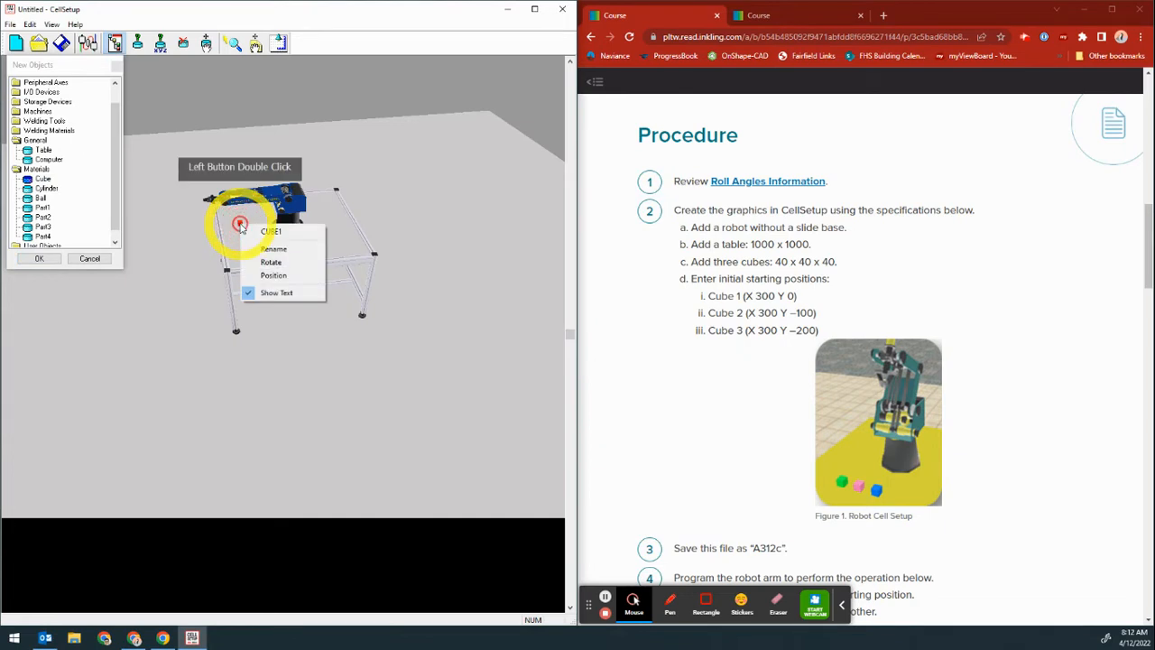
pyautogui.click(273, 275)
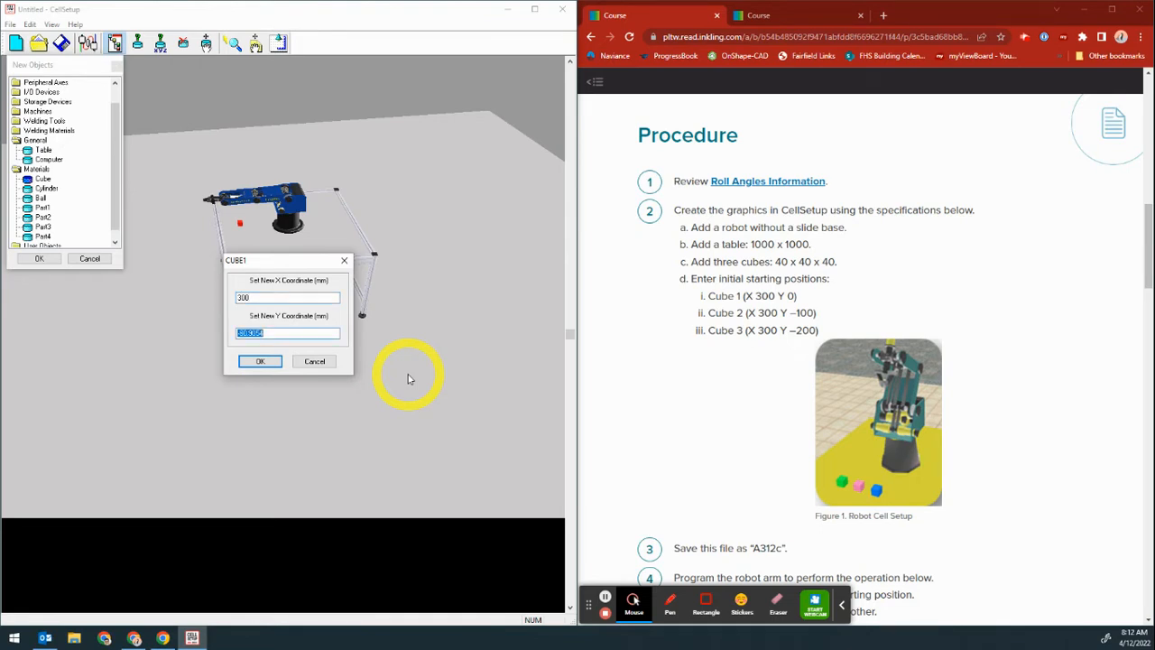
pyautogui.click(257, 362)
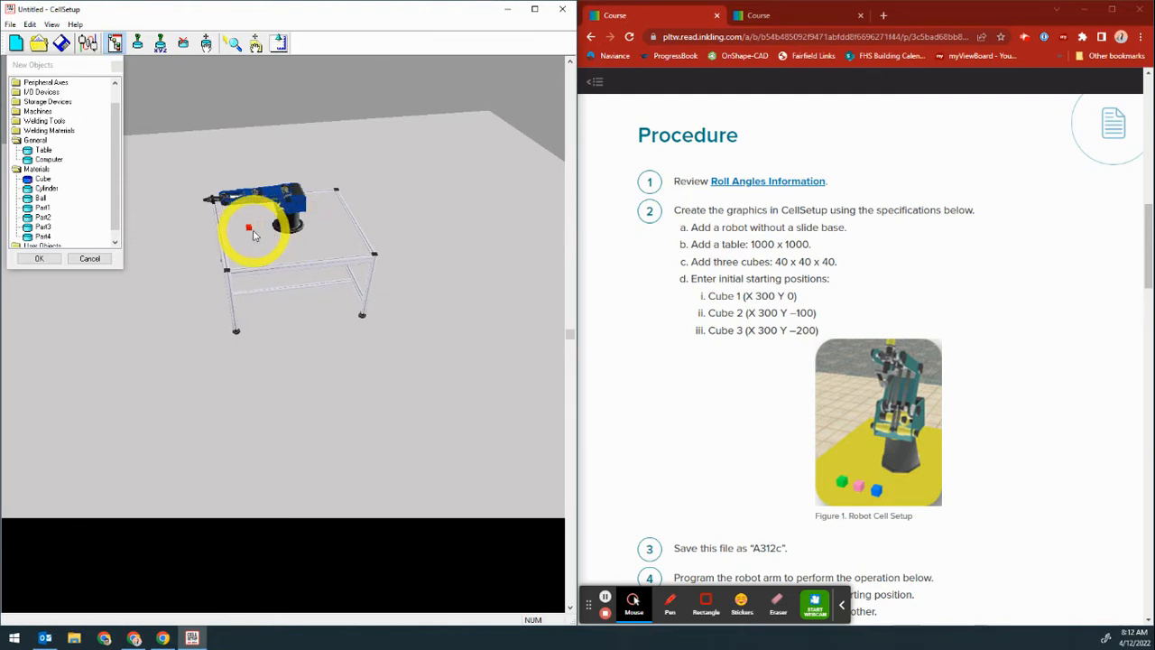
# Add a yellow plastic cube of 40 x 40 x 40 mm and place it on the table in front of the red cube.
pyautogui.doubleClick(41, 178)
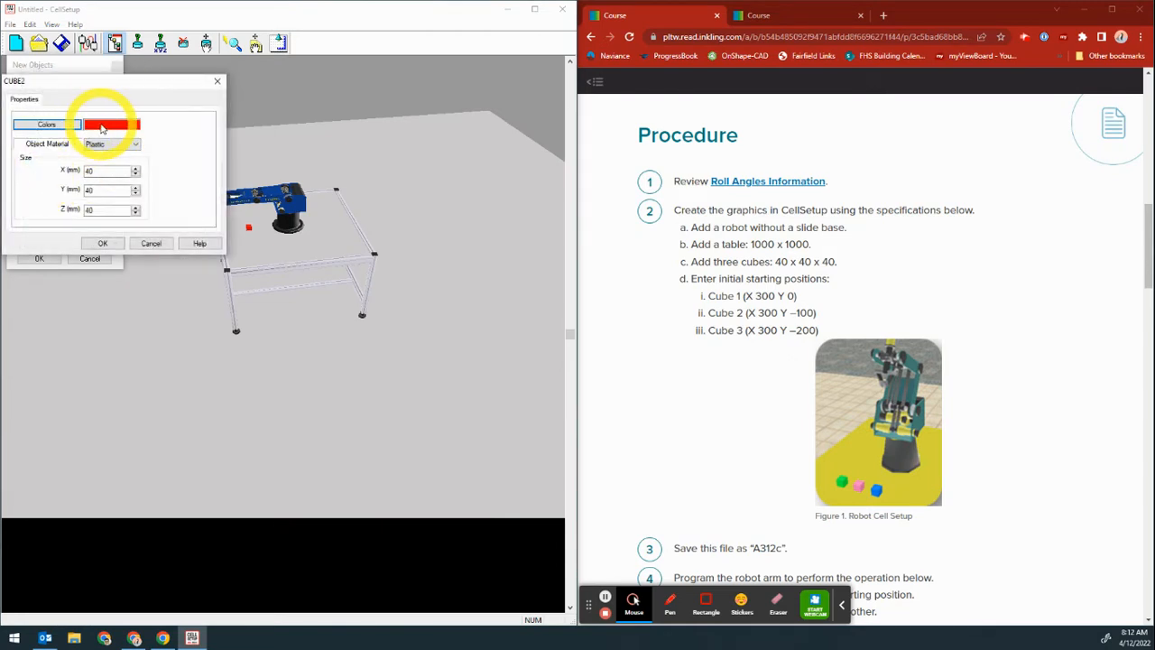
pyautogui.click(101, 128)
pyautogui.click(60, 126)
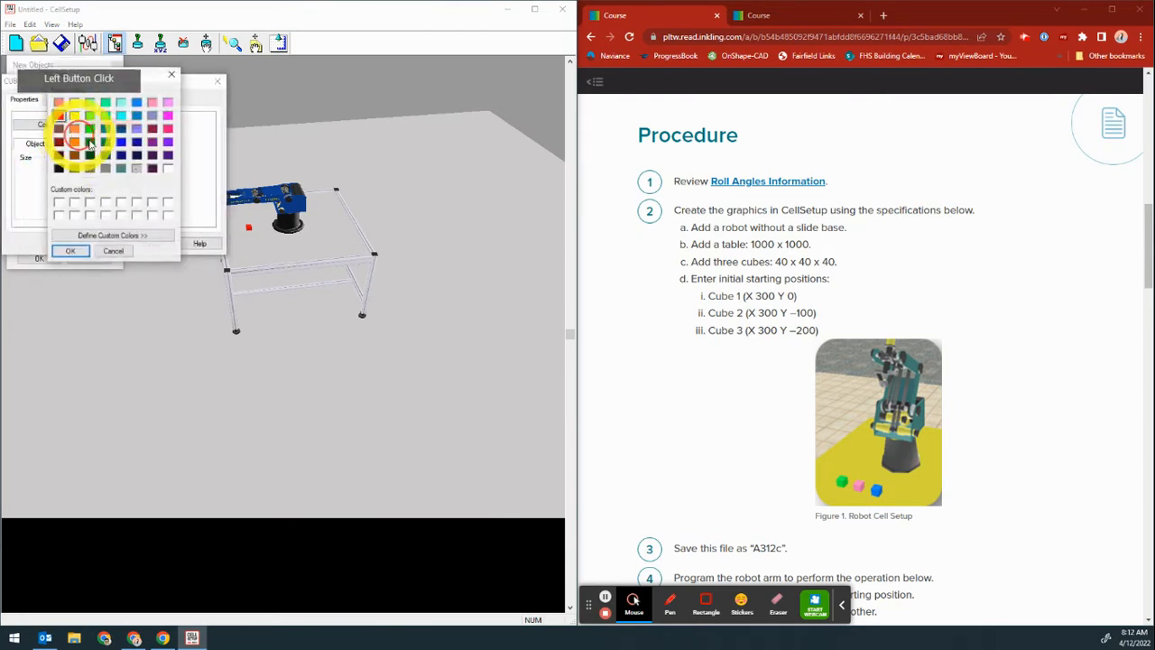
pyautogui.click(74, 114)
pyautogui.click(70, 251)
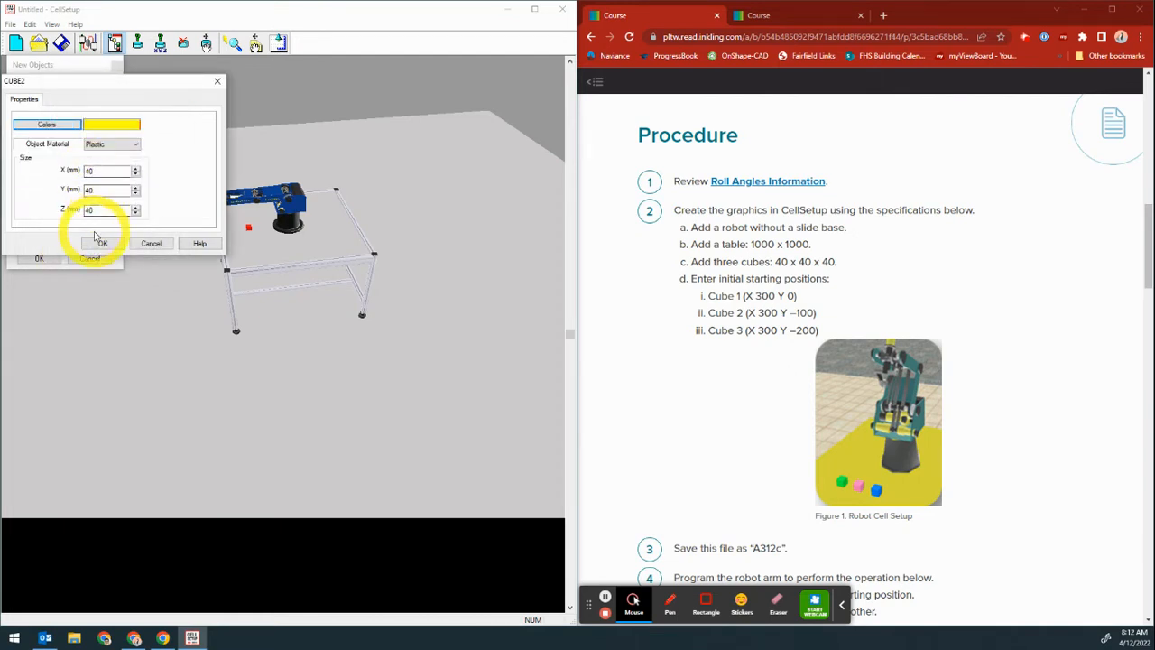
pyautogui.click(102, 243)
pyautogui.click(253, 248)
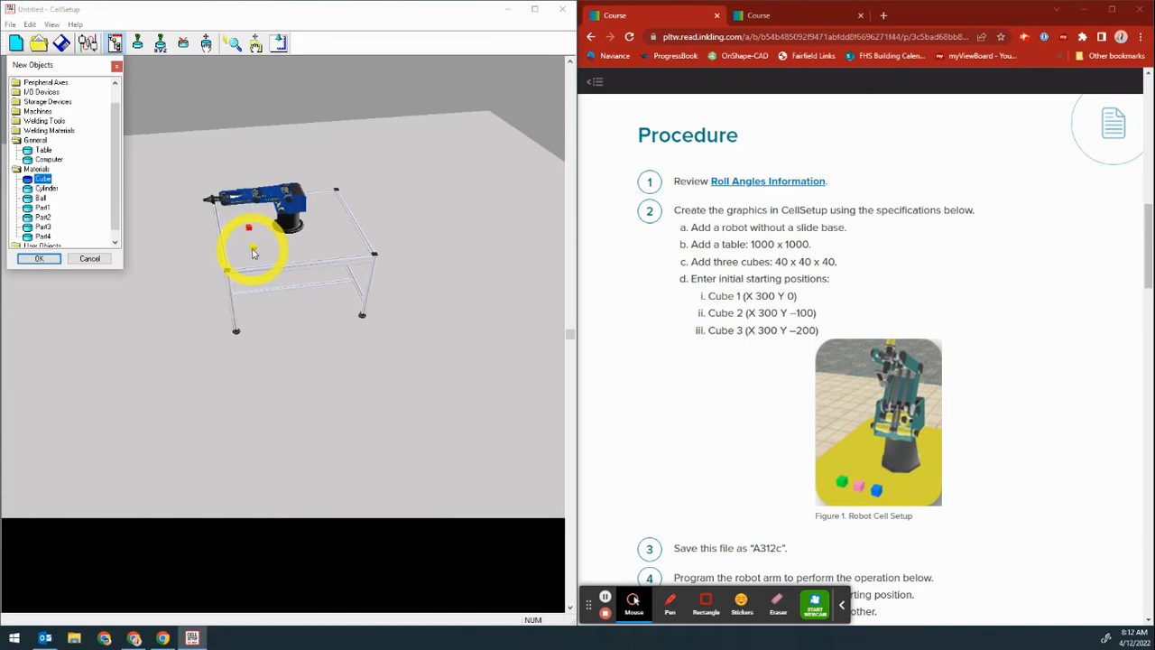
# Position the yellow cube at X 300, Y -100.
pyautogui.doubleClick(252, 251)
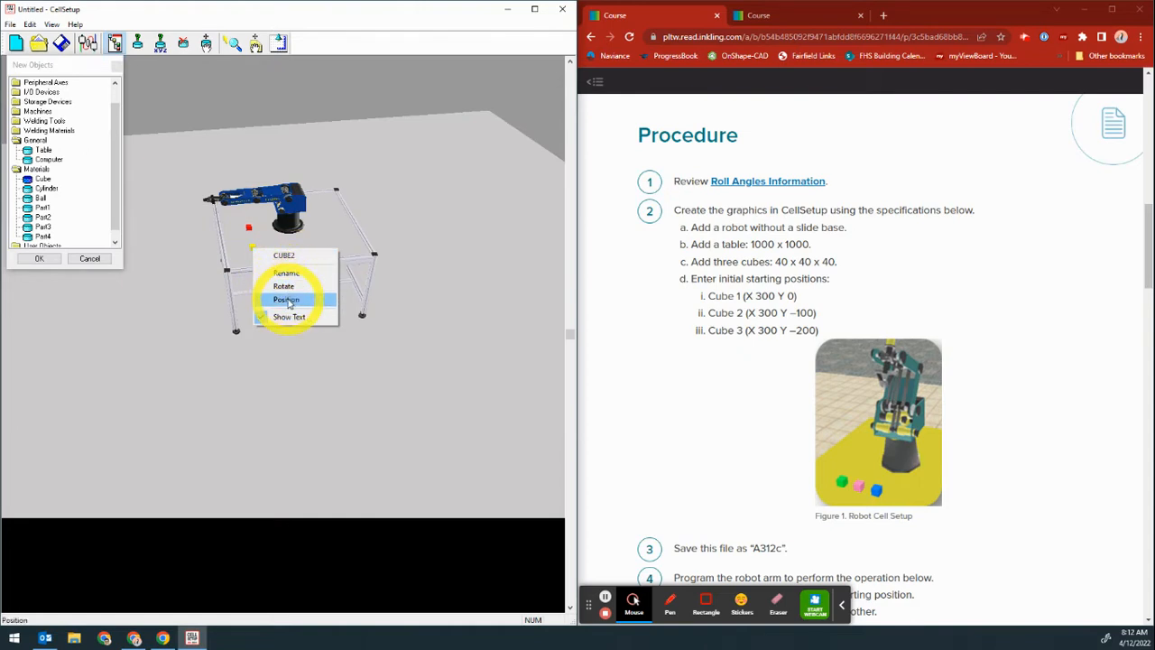
pyautogui.click(287, 300)
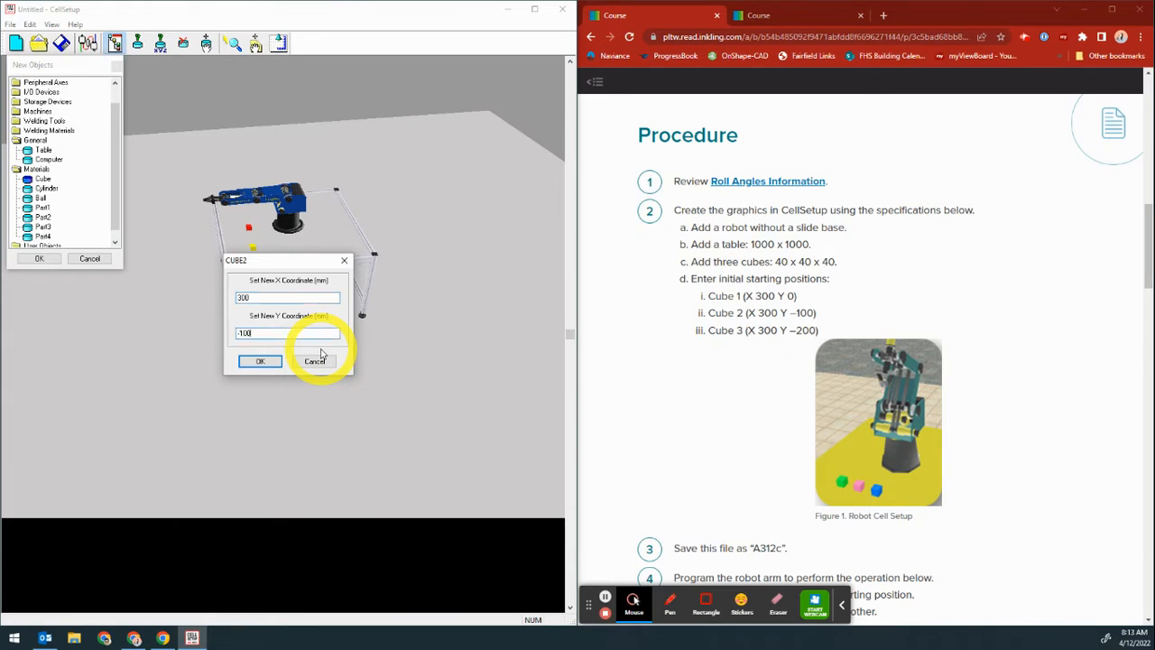
pyautogui.click(260, 360)
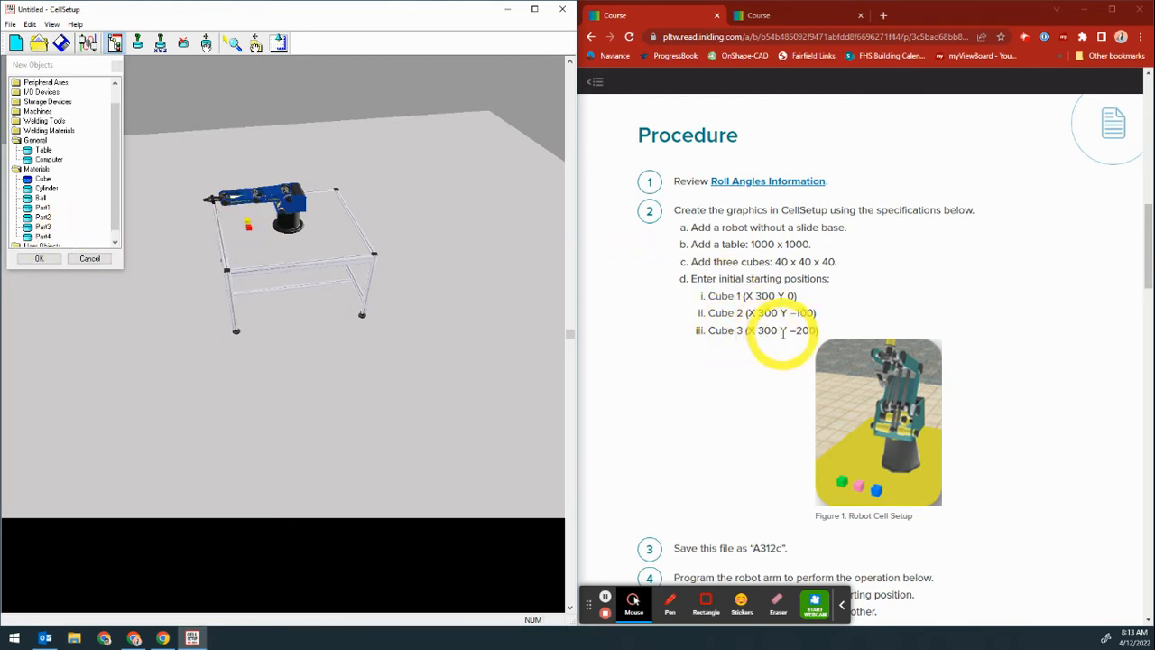
# Add a green plastic cube of 40 x 40 x 40 mm and place it on the table behind the yellow cube.
pyautogui.doubleClick(43, 179)
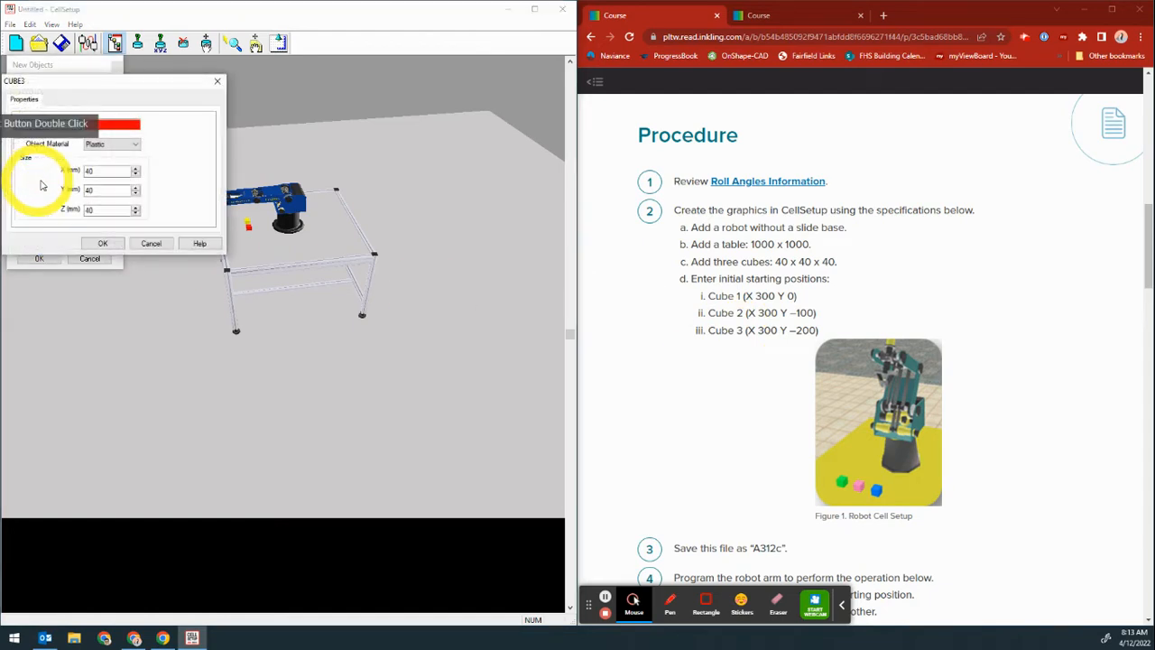
pyautogui.click(72, 129)
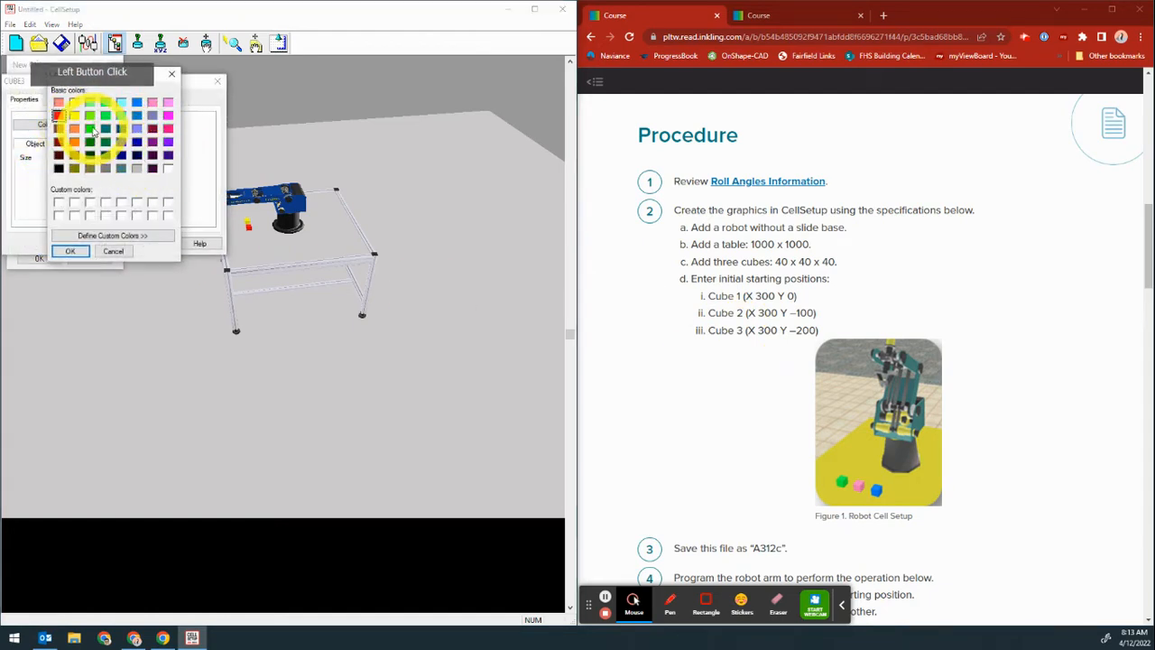
pyautogui.doubleClick(87, 180)
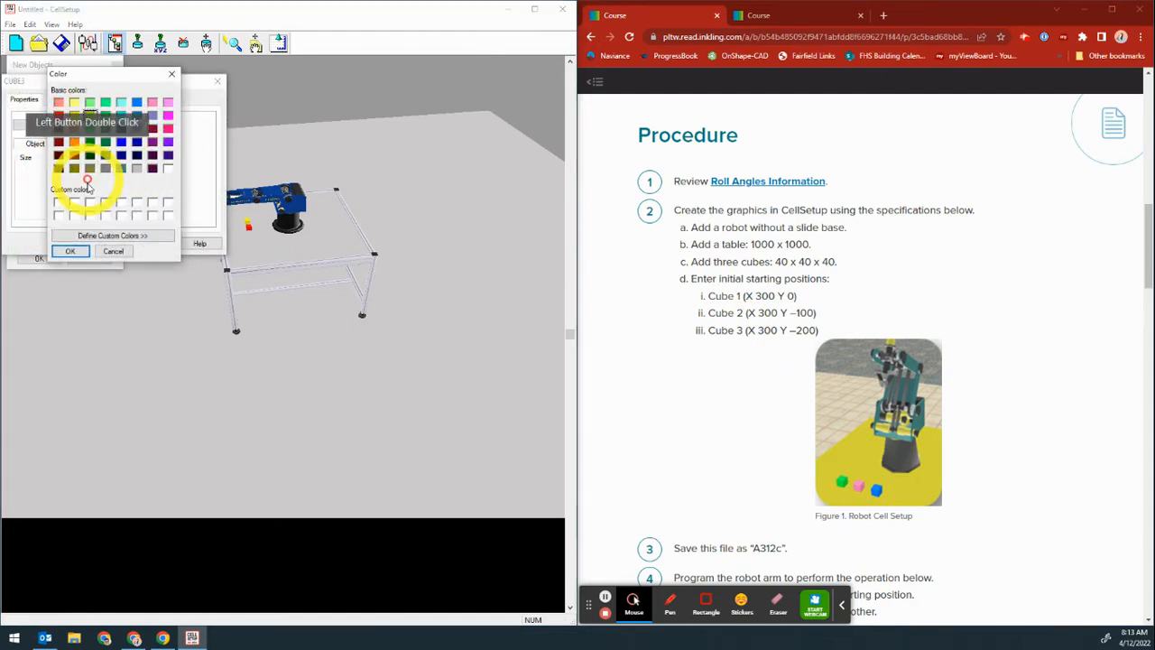
pyautogui.click(70, 251)
pyautogui.click(103, 242)
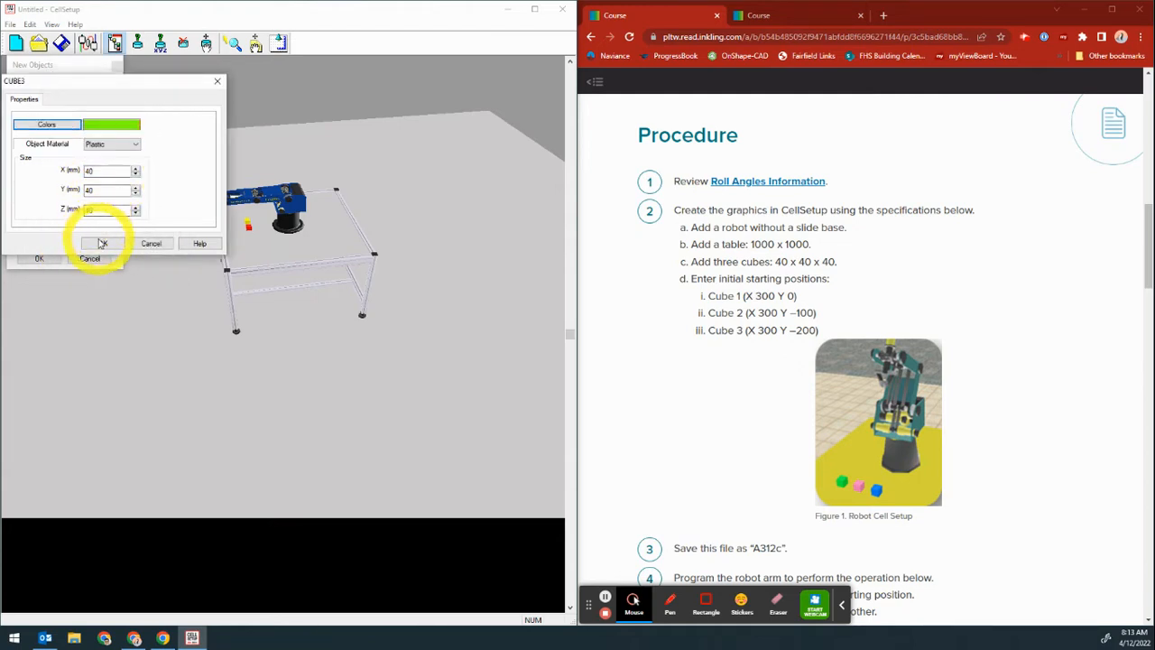
pyautogui.click(279, 327)
pyautogui.click(257, 238)
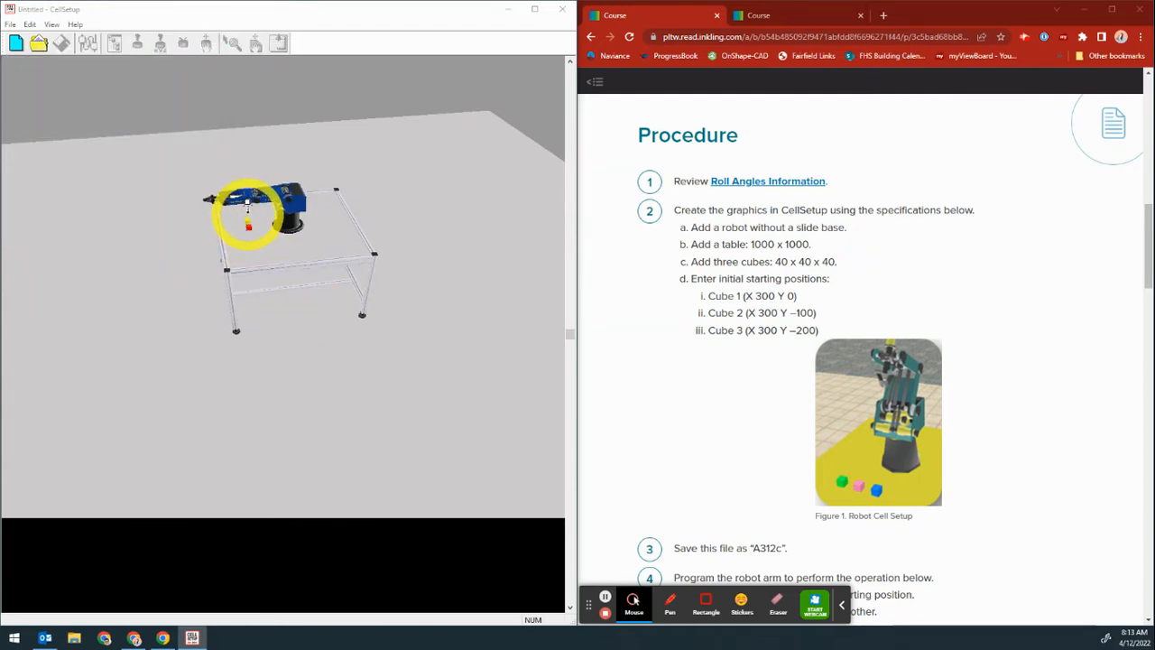
pyautogui.click(245, 208)
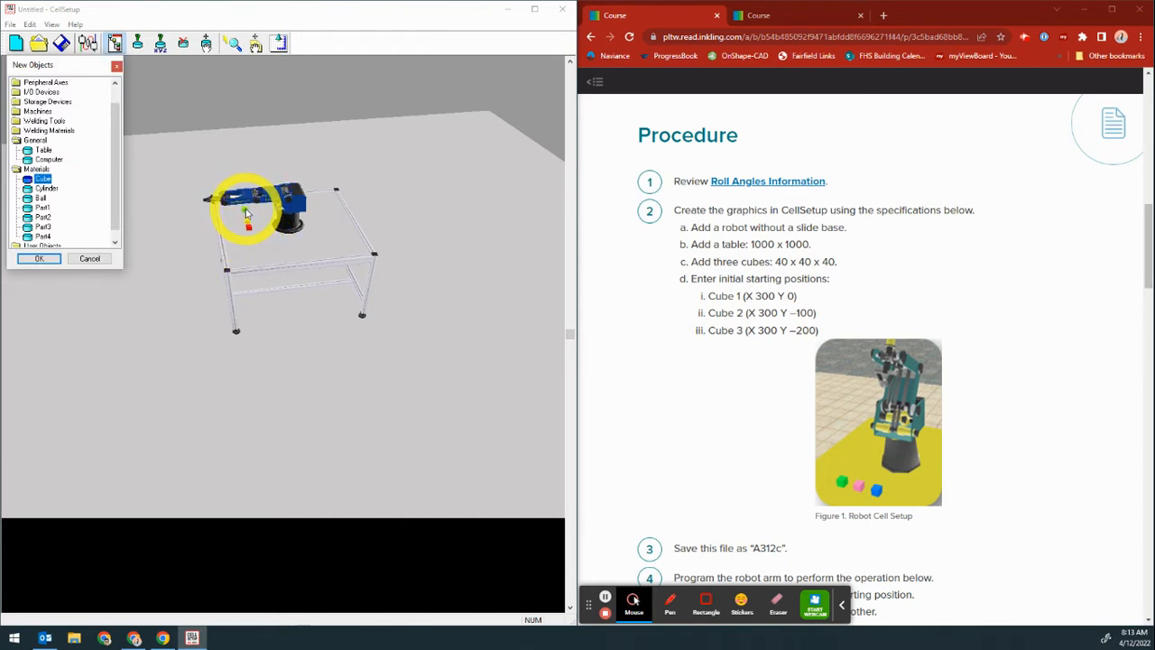
# Position the green cube at X 300, Y -200.
pyautogui.rightClick(245, 209)
pyautogui.doubleClick(269, 261)
pyautogui.click(445, 453)
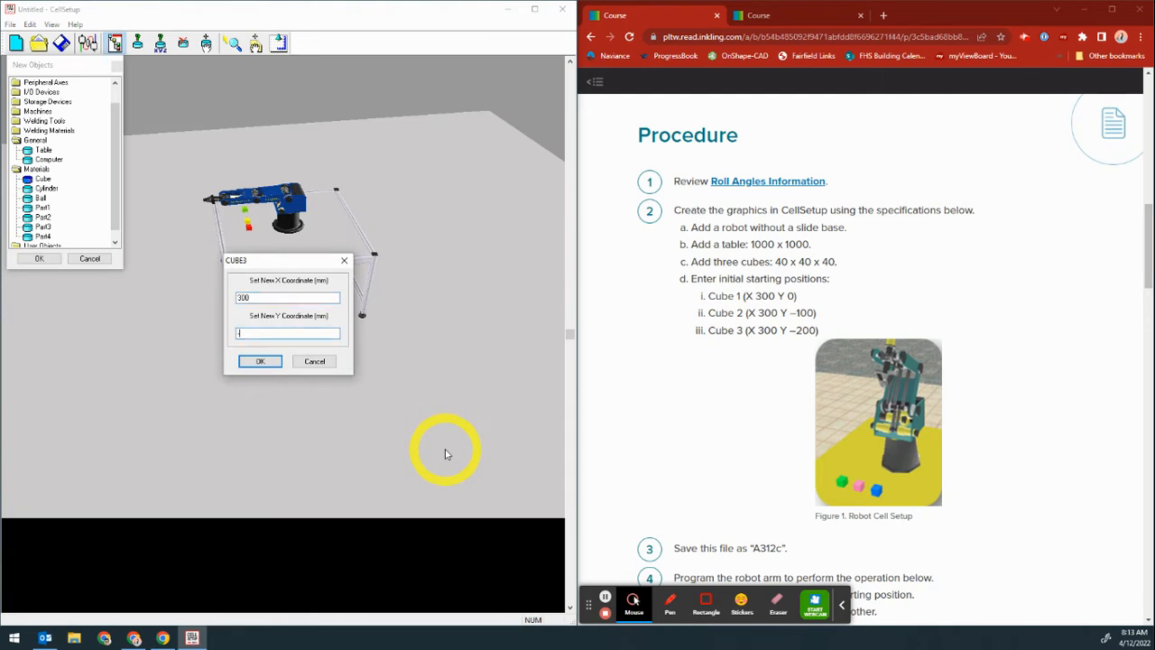
pyautogui.press('Return')
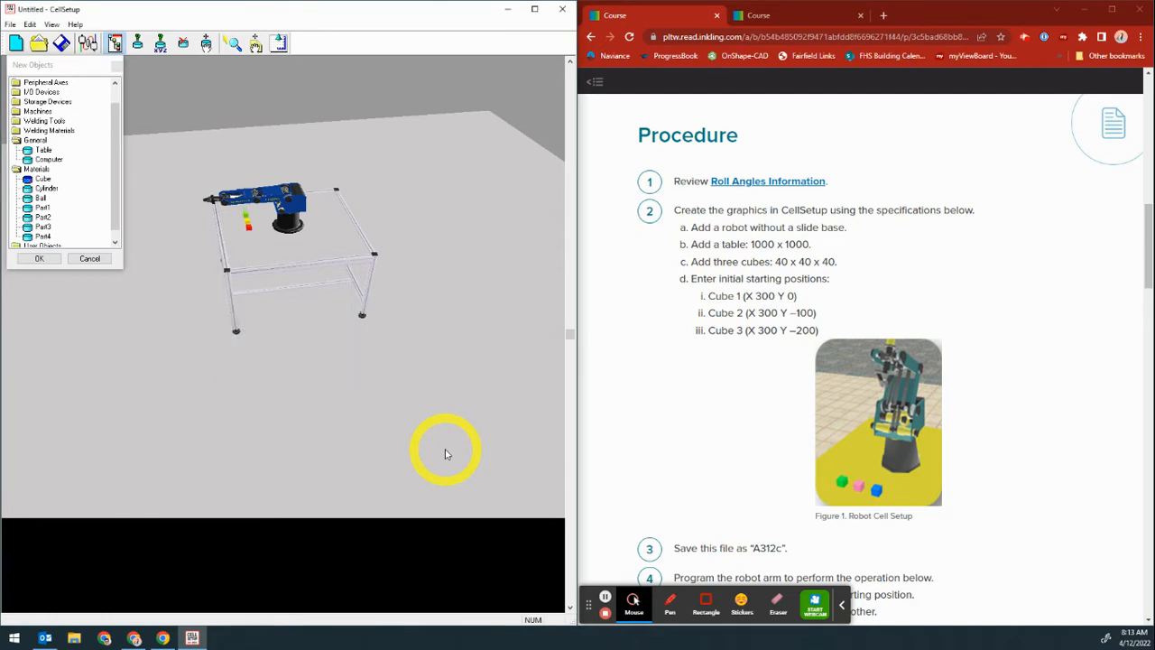
# Examine the three cubes on the table up close and look up the required file name in the procedure.
pyautogui.moveTo(315, 291); pyautogui.dragTo(339, 323, button='right')
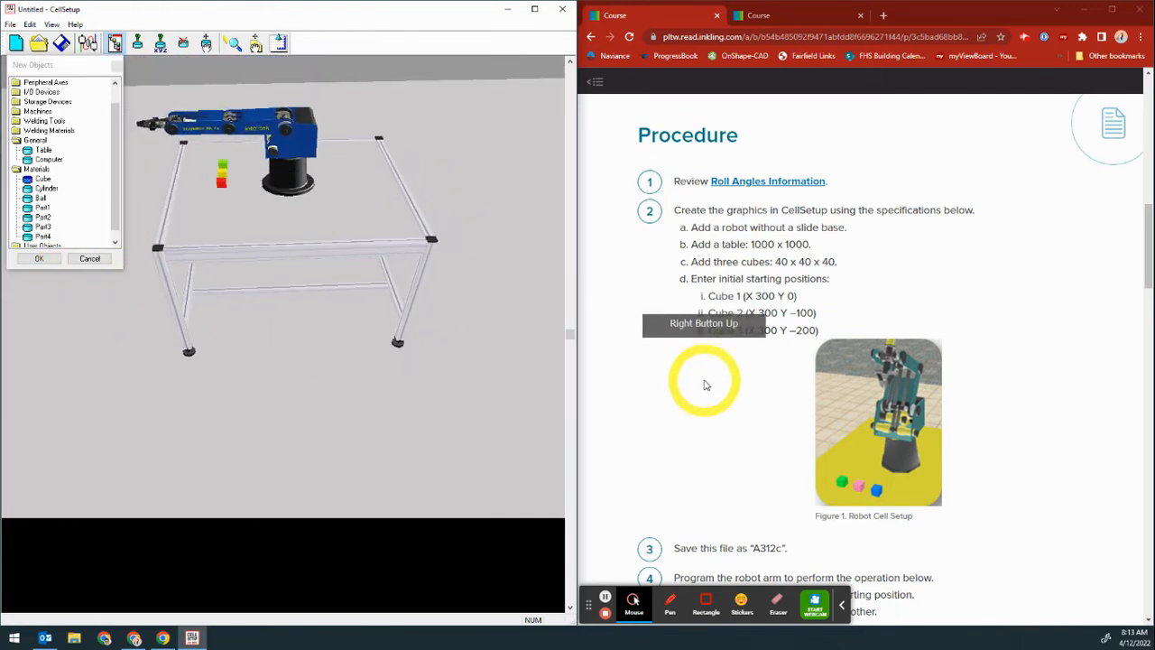
pyautogui.scroll(-3, 773, 507)
pyautogui.click(686, 432)
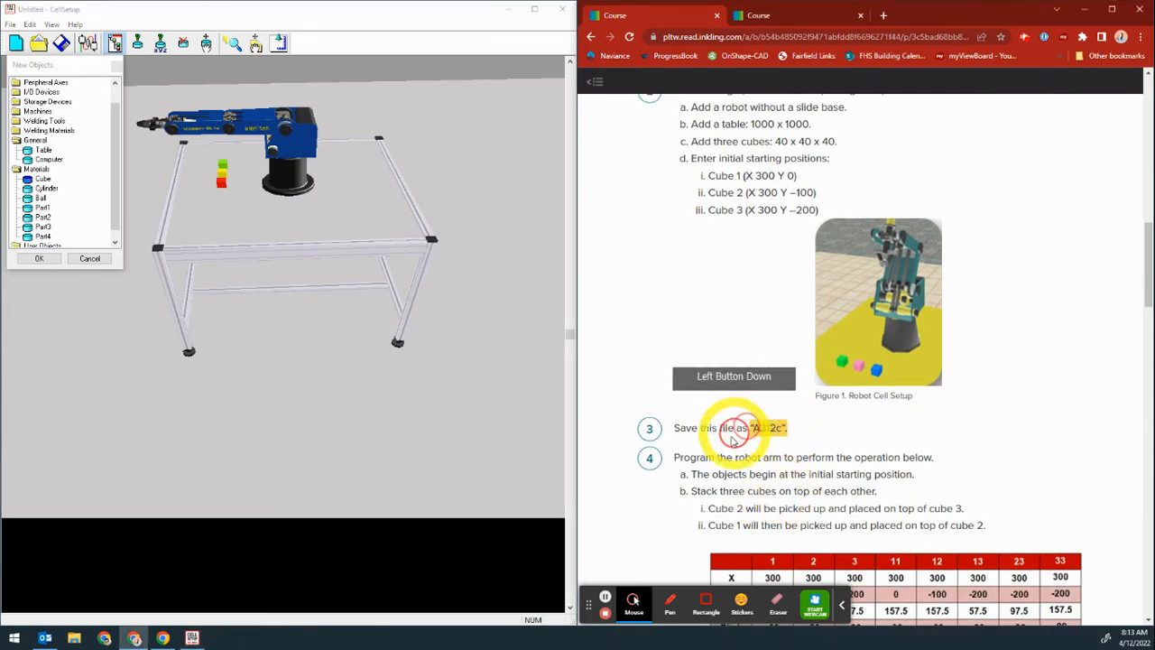
pyautogui.click(12, 24)
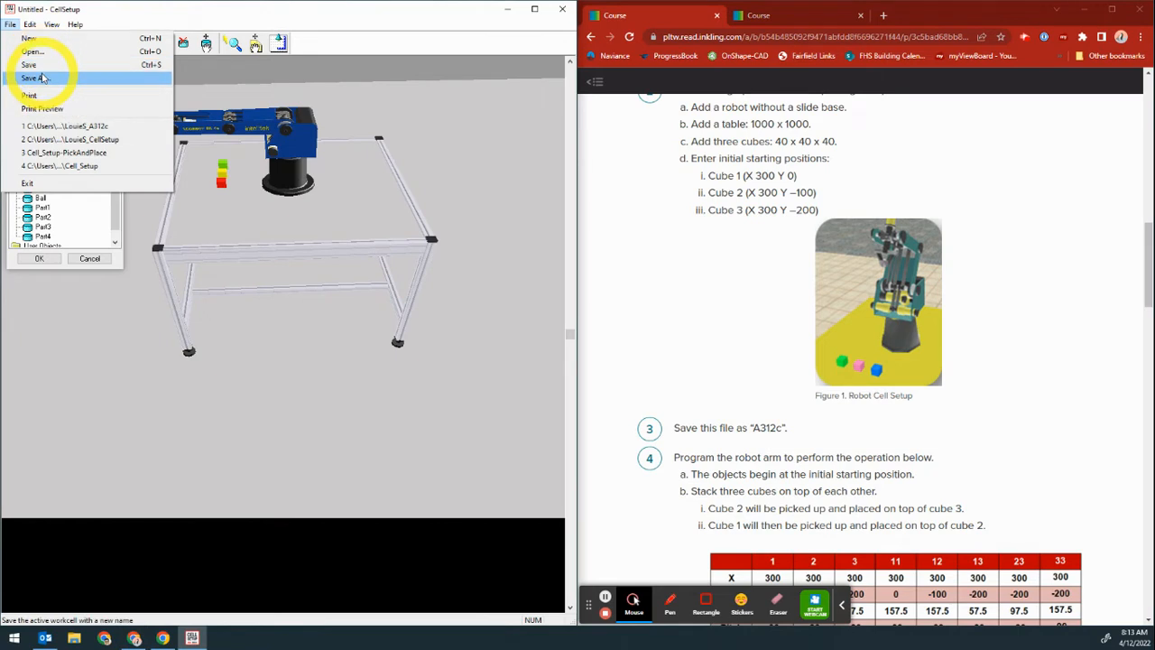
pyautogui.click(41, 80)
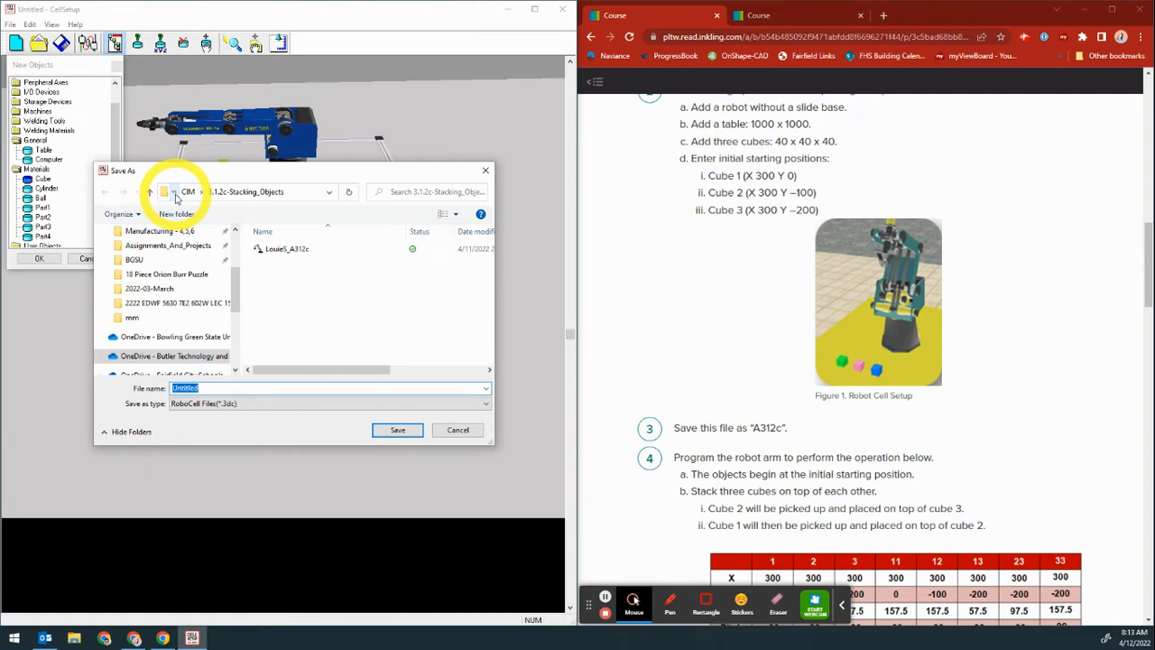
pyautogui.click(175, 192)
pyautogui.click(175, 193)
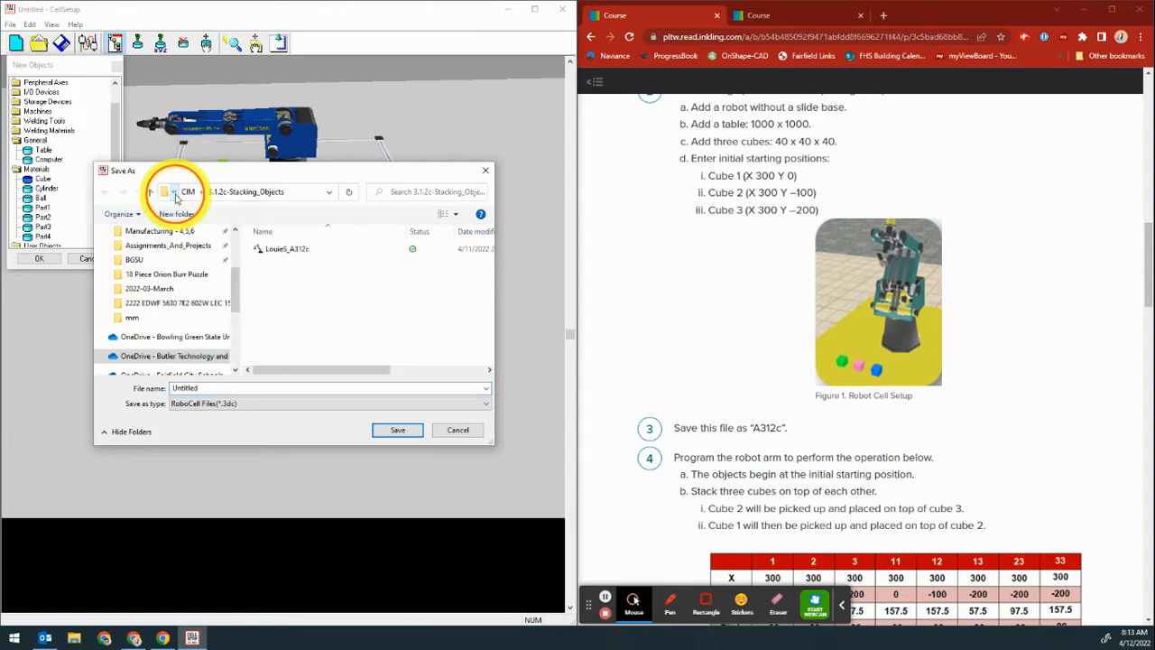
pyautogui.click(329, 195)
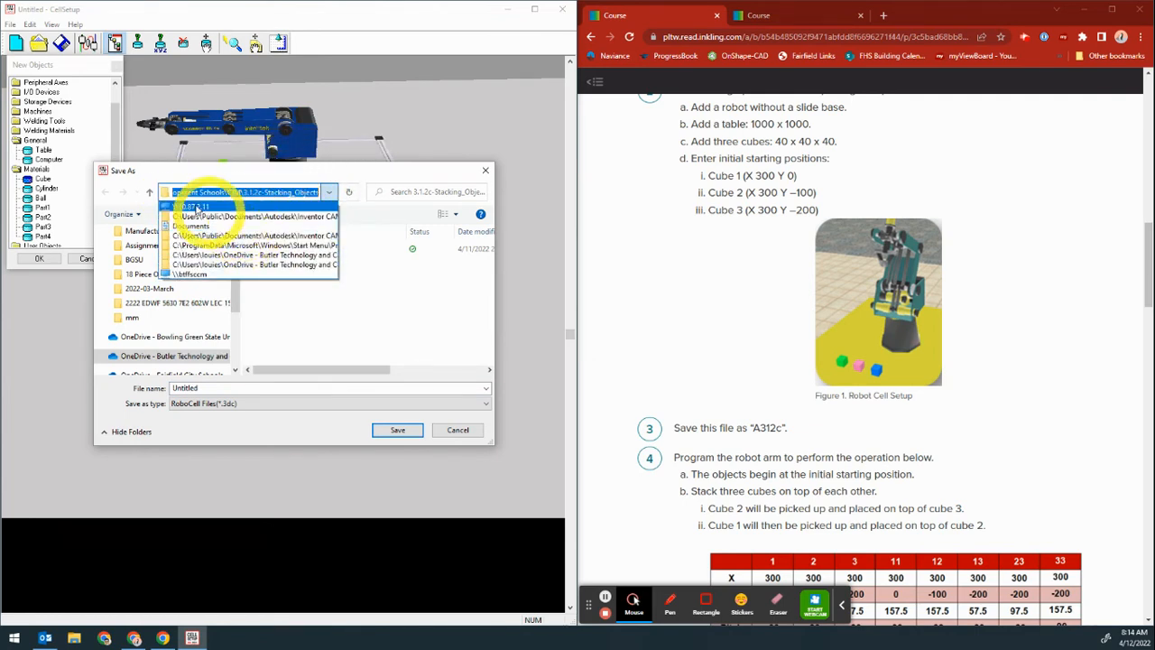
pyautogui.click(233, 304)
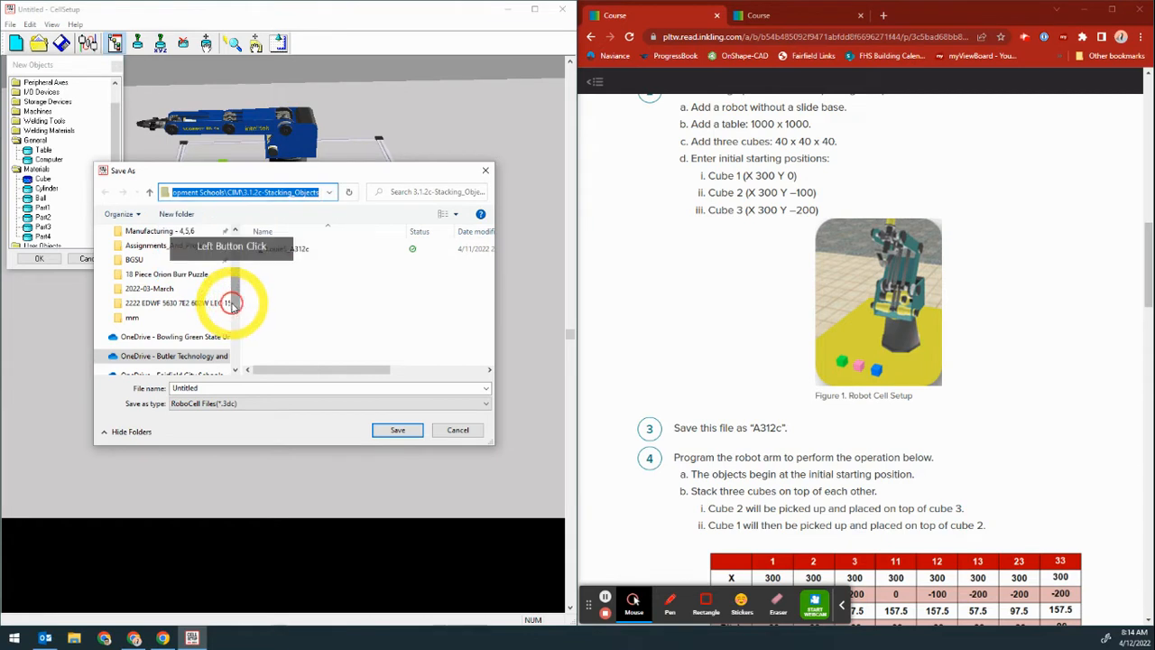
pyautogui.moveTo(233, 303); pyautogui.dragTo(215, 339)
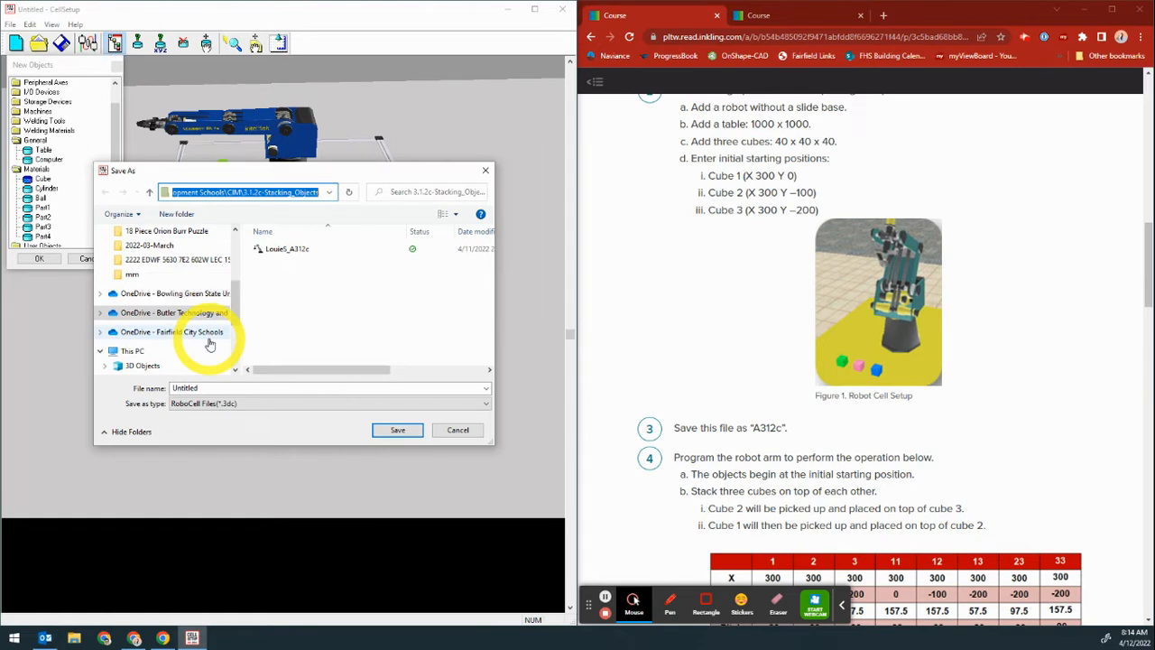
pyautogui.click(163, 312)
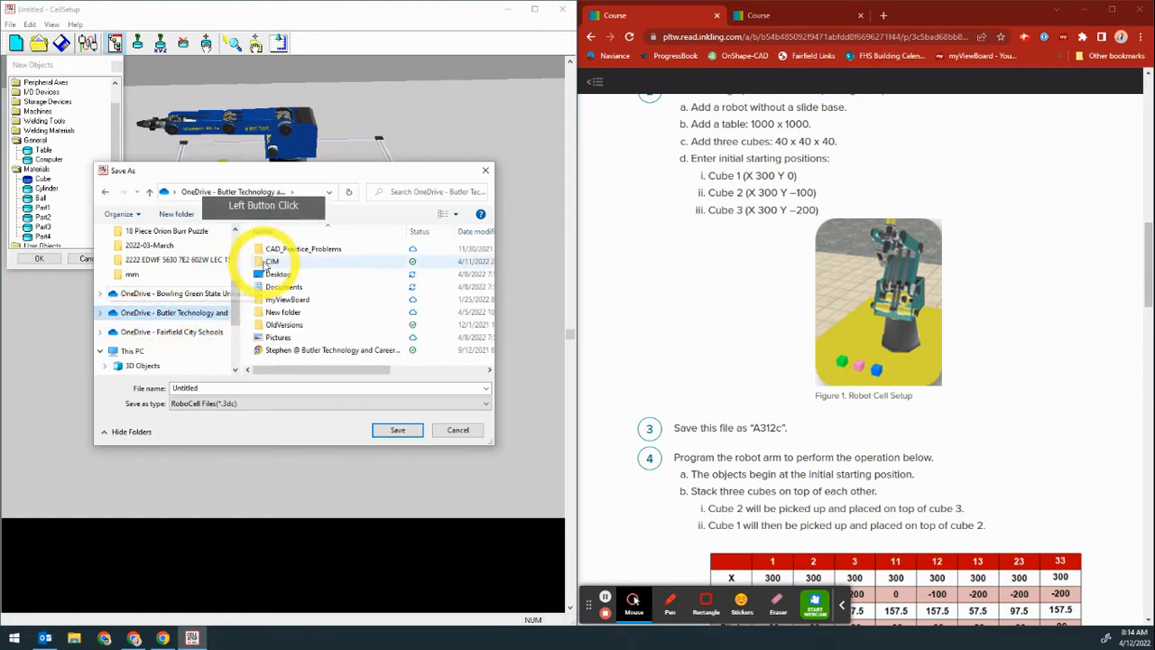
pyautogui.doubleClick(271, 262)
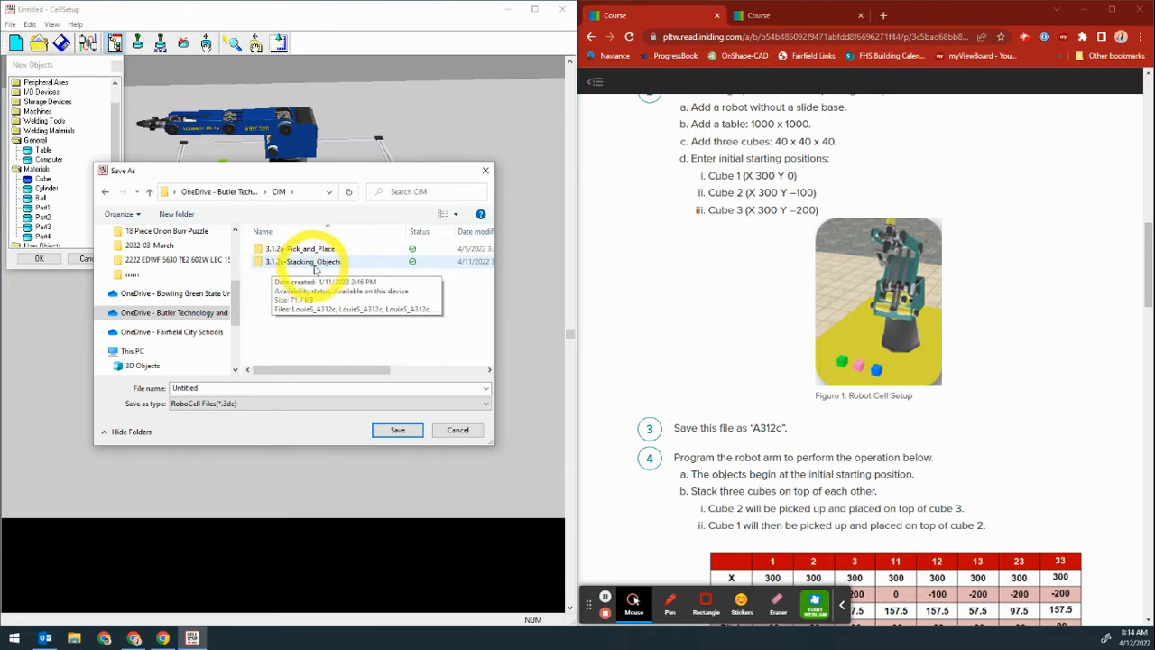
pyautogui.doubleClick(313, 264)
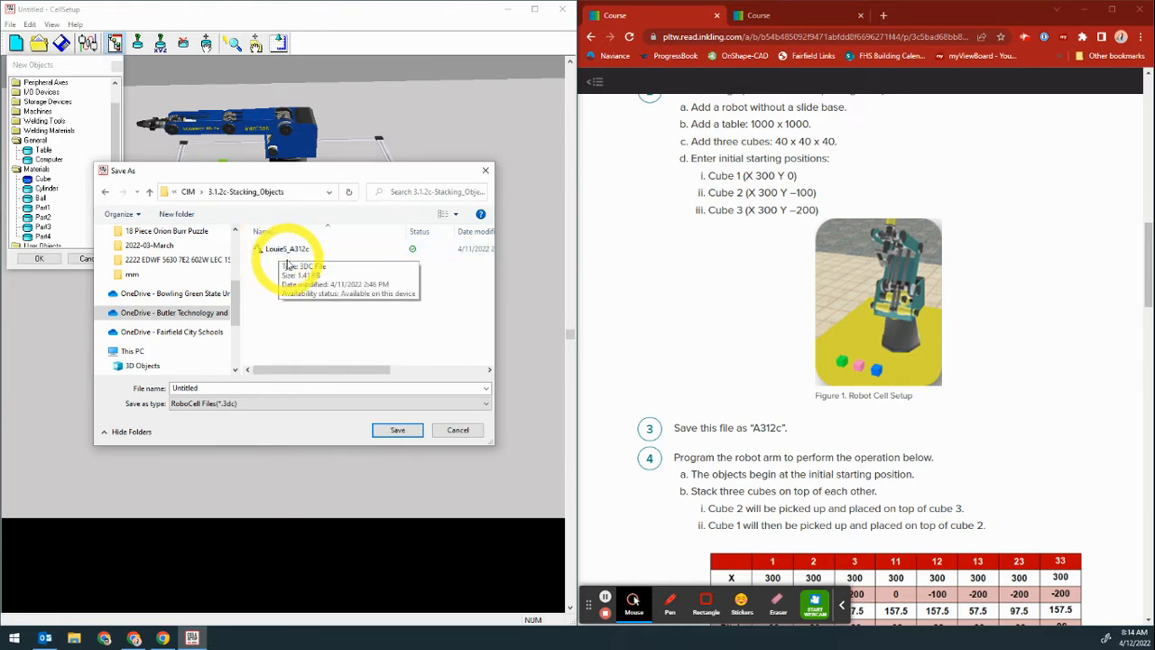
pyautogui.click(192, 386)
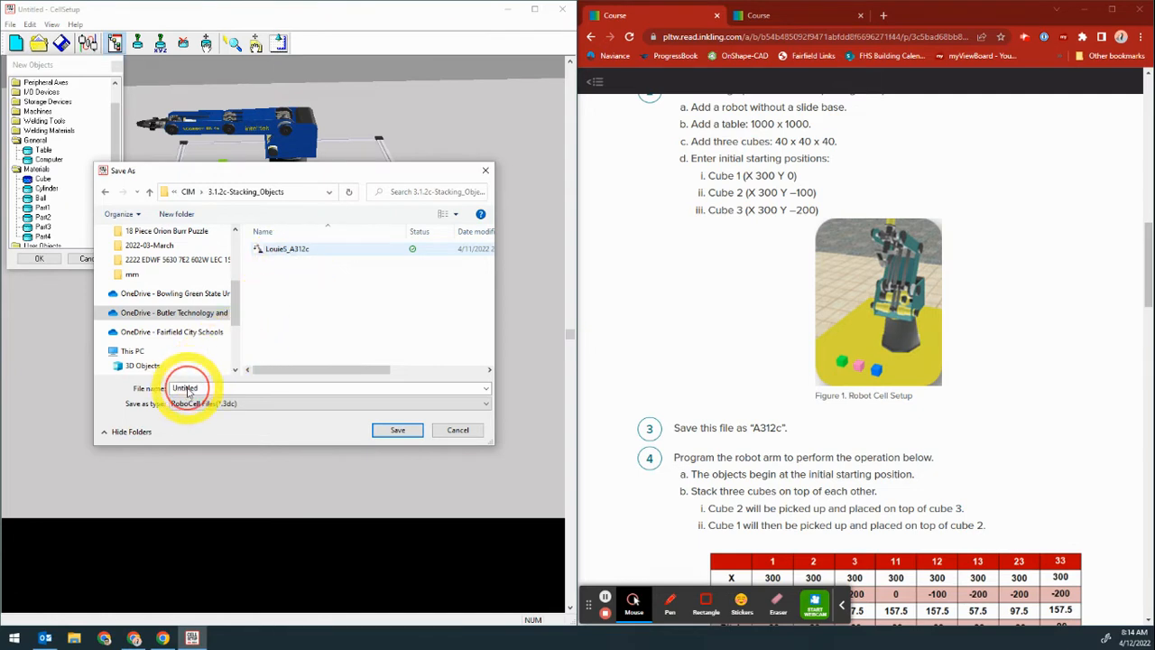
pyautogui.hotkey('ctrl', 'a')
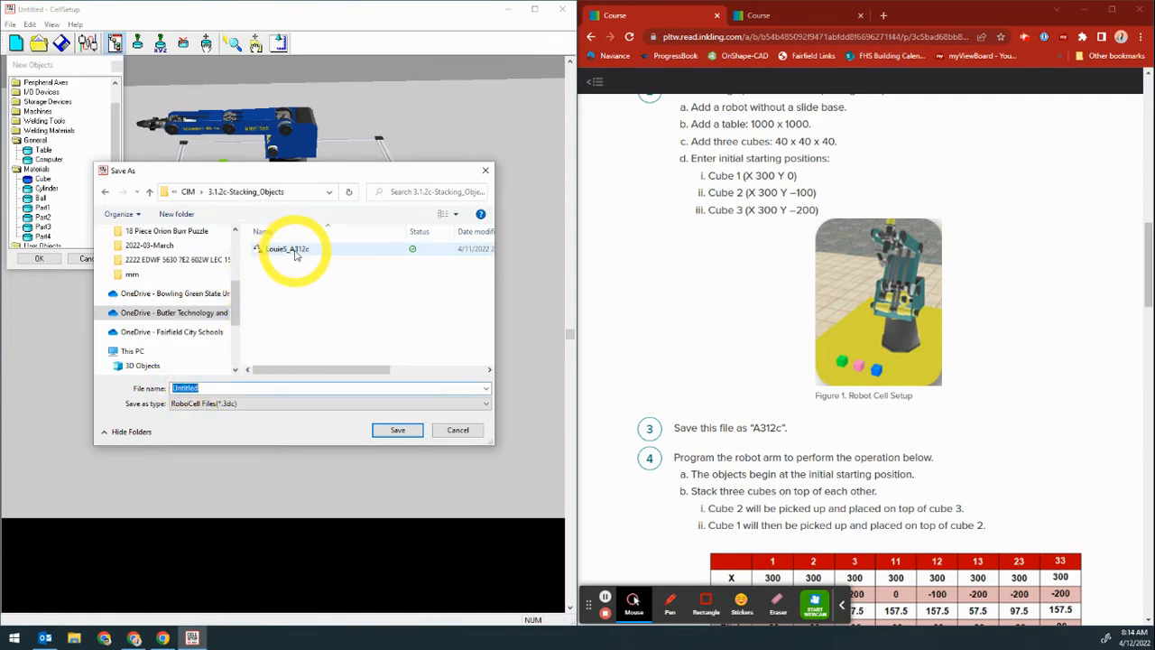
pyautogui.click(287, 249)
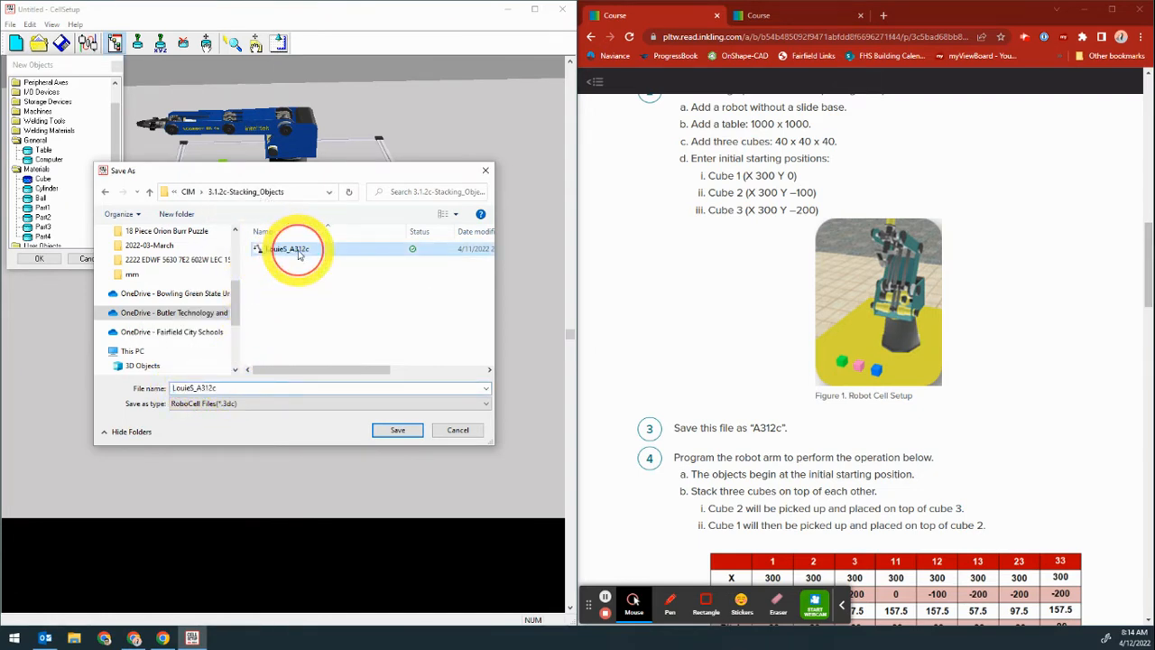
pyautogui.click(235, 388)
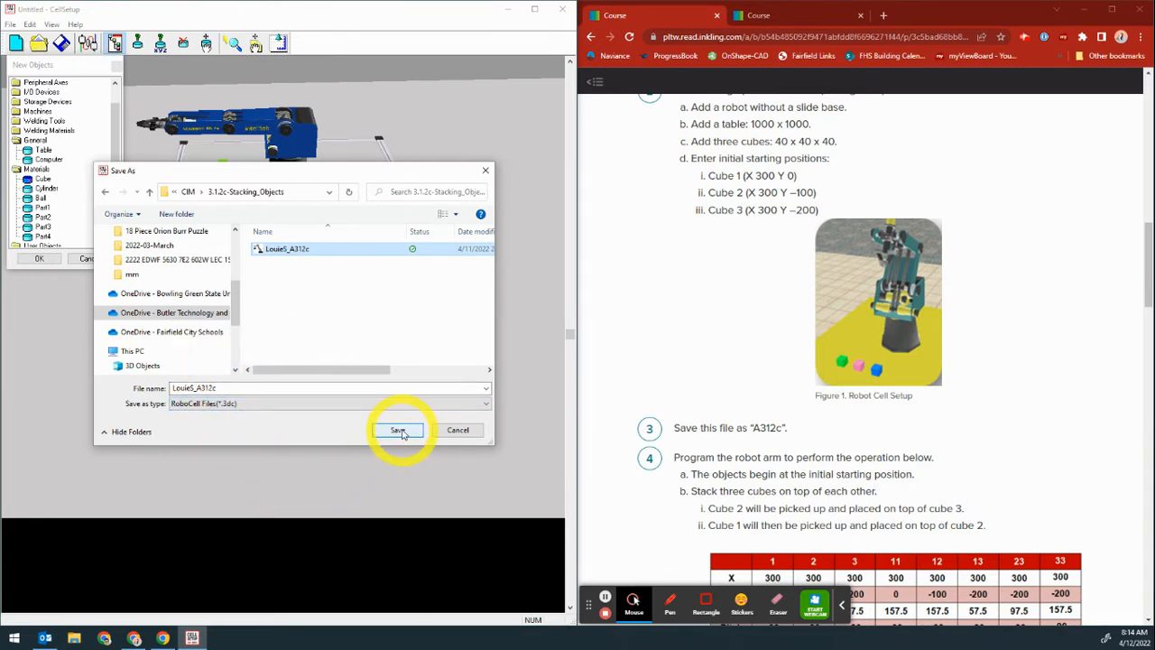
pyautogui.click(193, 388)
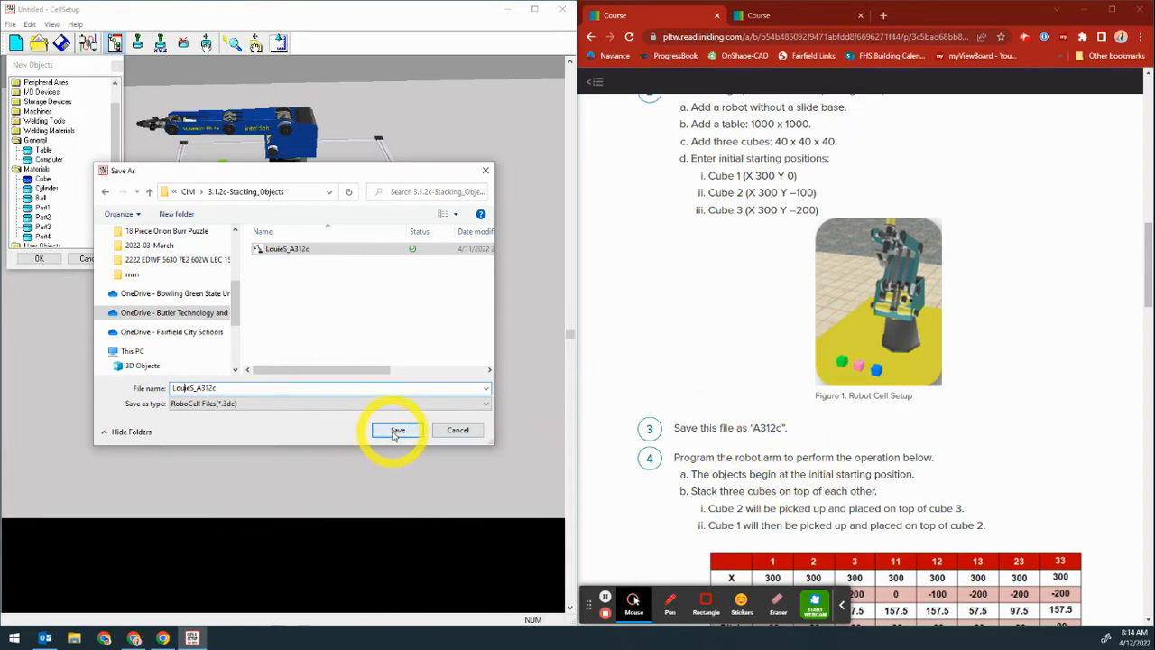
pyautogui.click(455, 430)
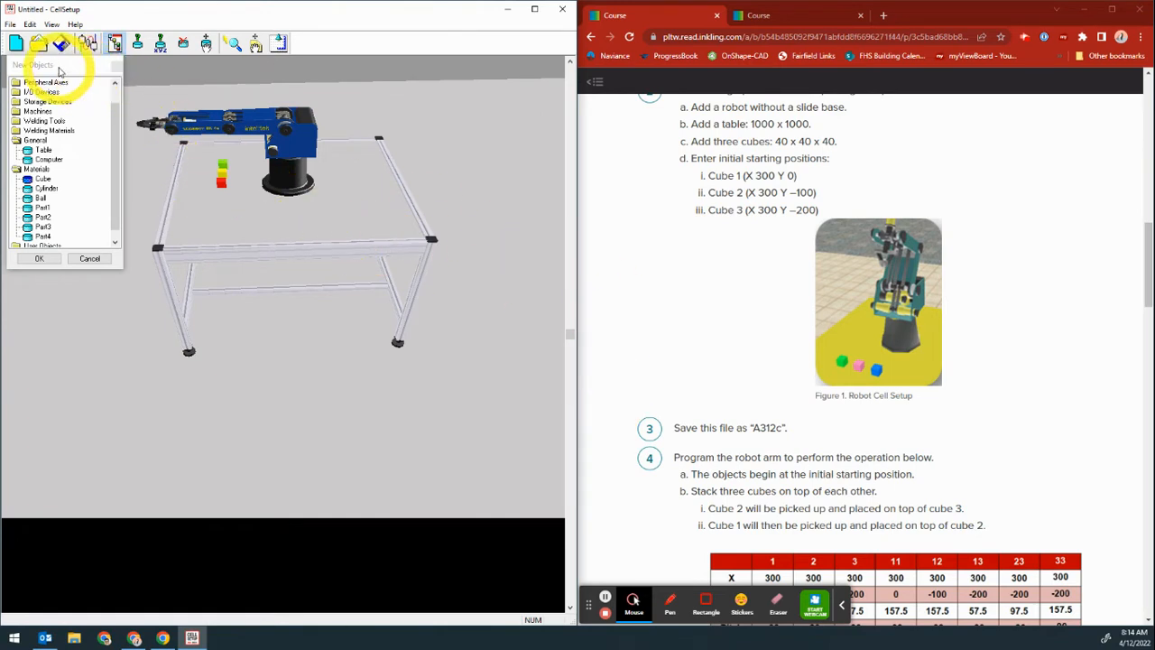
# Close CellSetup without saving the changes to the untitled cell and look up the robot positions for step 4 in the procedure.
pyautogui.click(562, 8)
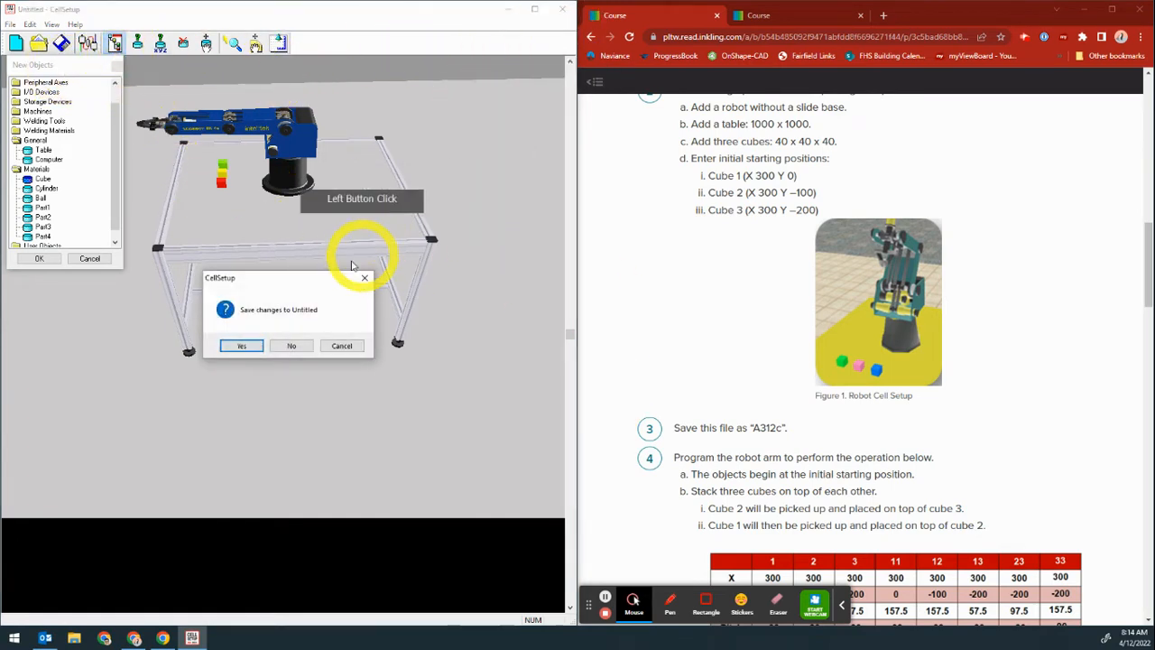
pyautogui.click(292, 346)
pyautogui.click(734, 478)
pyautogui.scroll(-2, 737, 484)
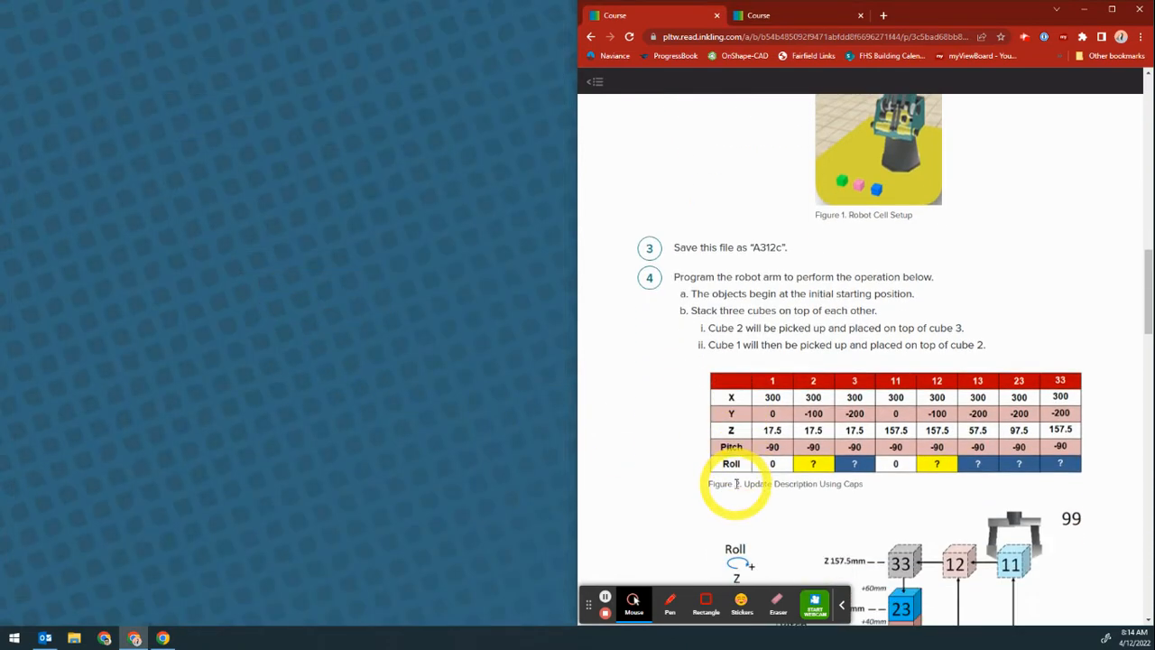
pyautogui.scroll(-2, 733, 479)
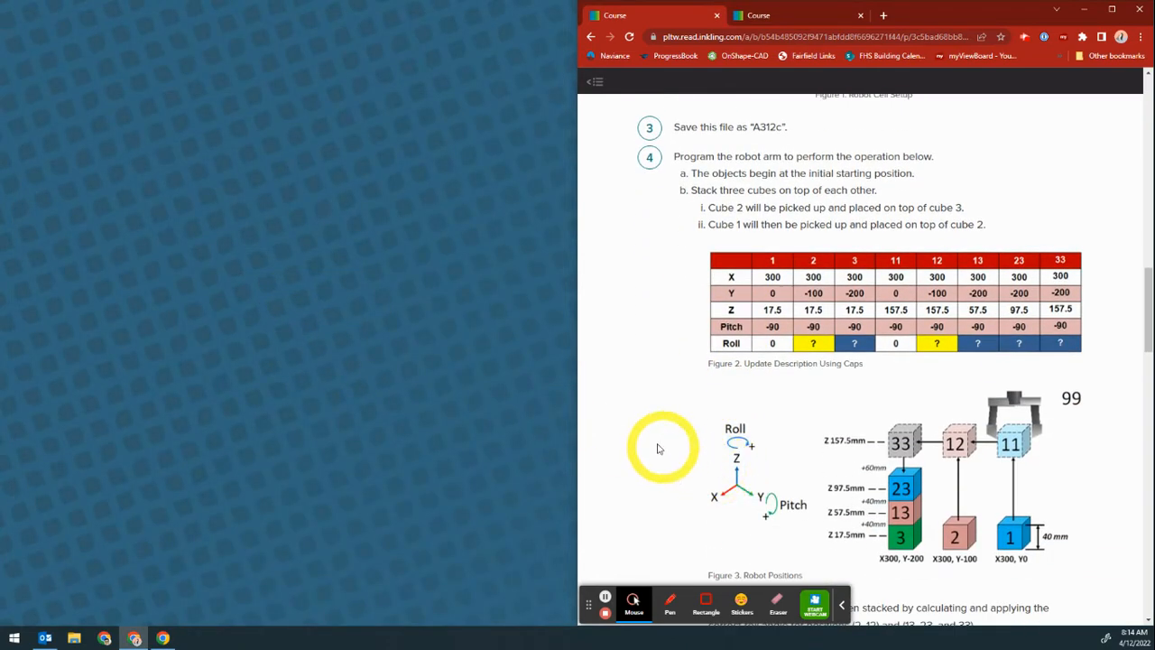
pyautogui.click(13, 639)
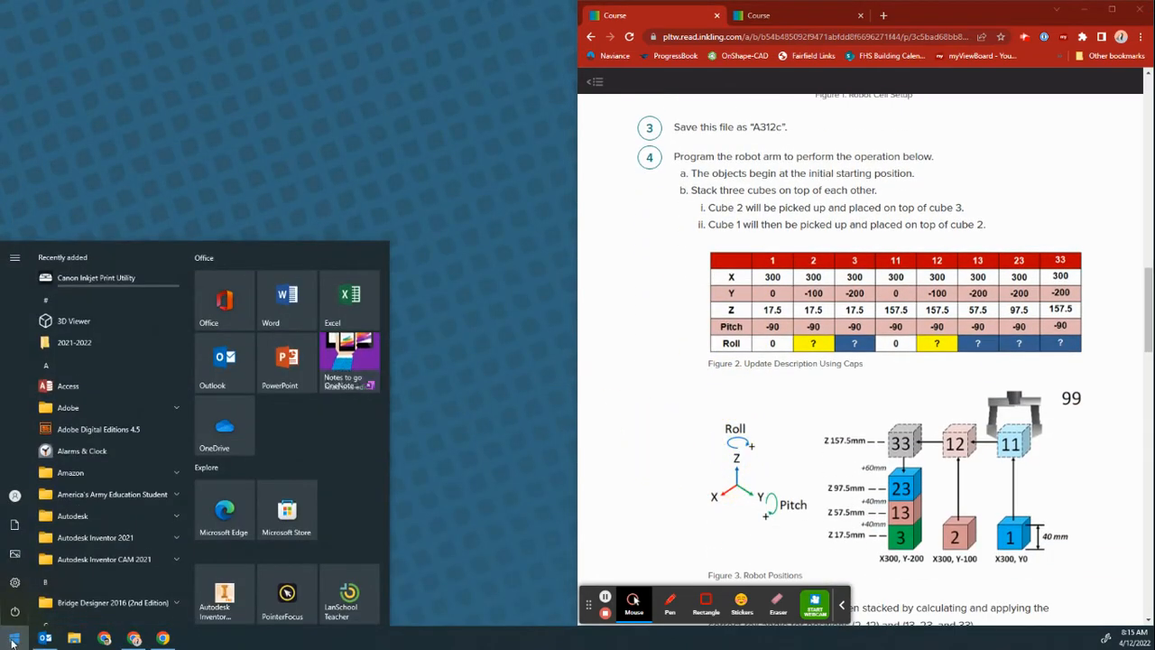
pyautogui.write('robocell')
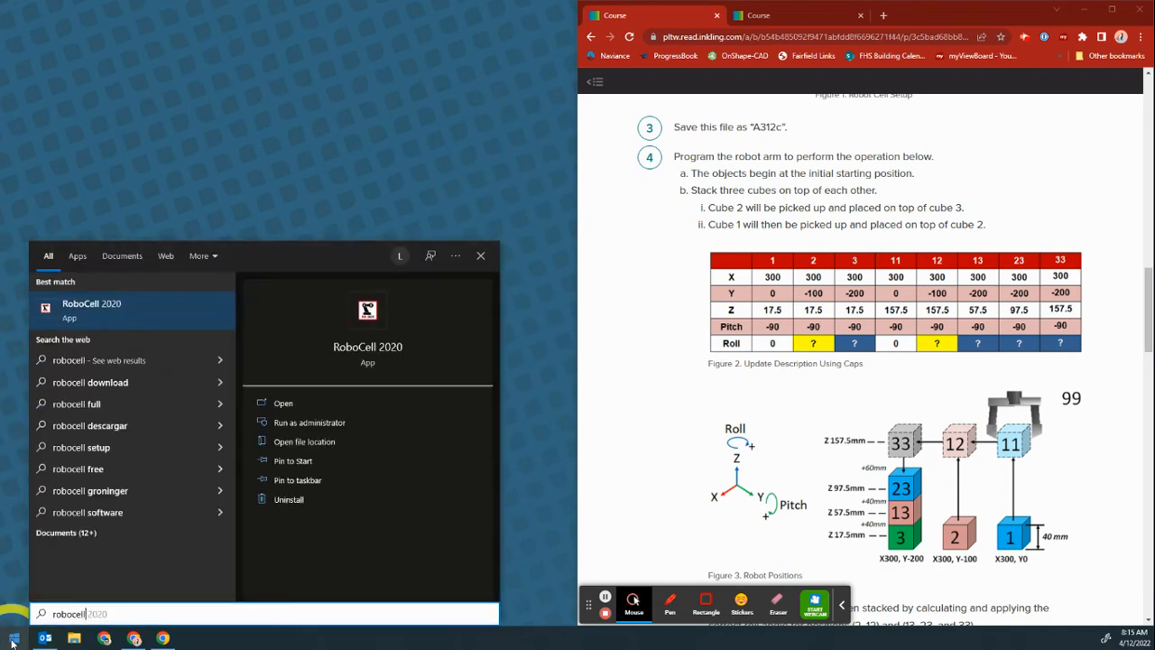
pyautogui.press('BackSpace')
pyautogui.press('BackSpace')
pyautogui.press('BackSpace')
pyautogui.press('BackSpace')
pyautogui.press('BackSpace')
pyautogui.press('BackSpace')
pyautogui.press('BackSpace')
pyautogui.press('BackSpace')
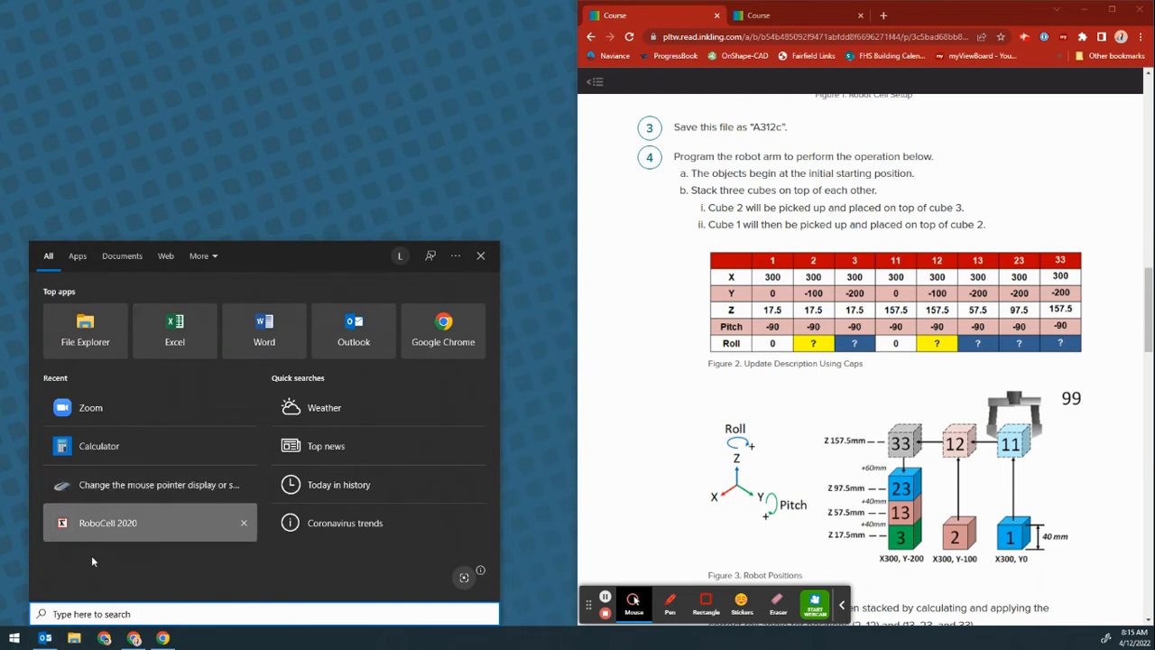
# Launch RoboCell 2020 and dock its window to the left half of the screen, beside the activity procedure.
pyautogui.click(28, 637)
pyautogui.scroll(-15, 97, 492)
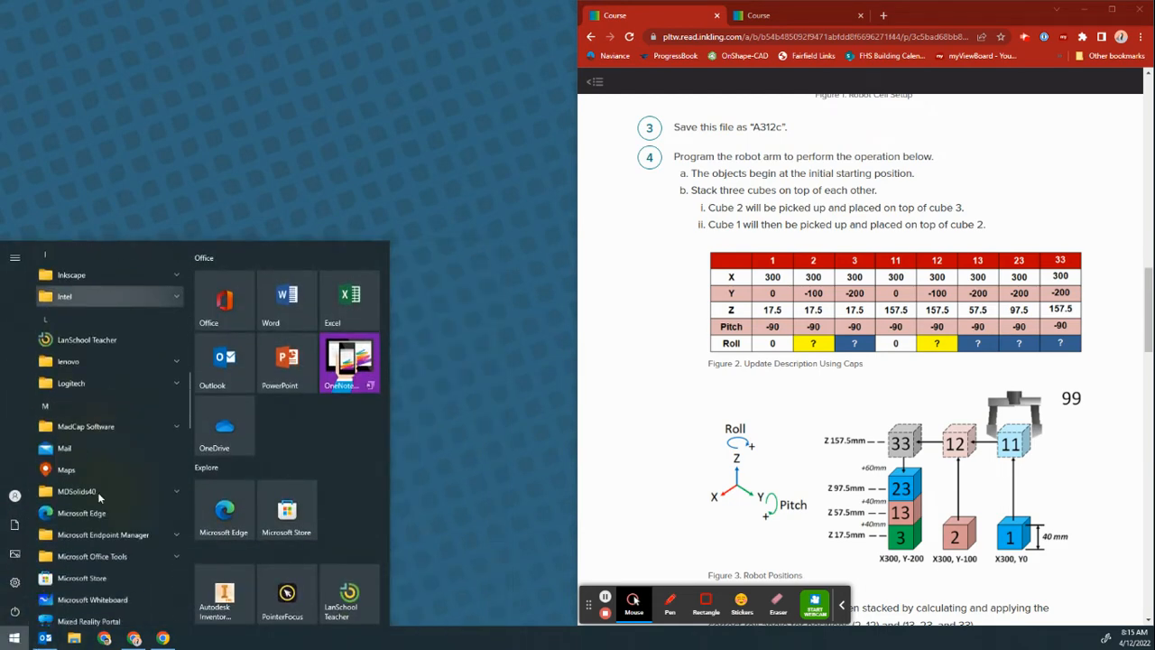
pyautogui.click(81, 407)
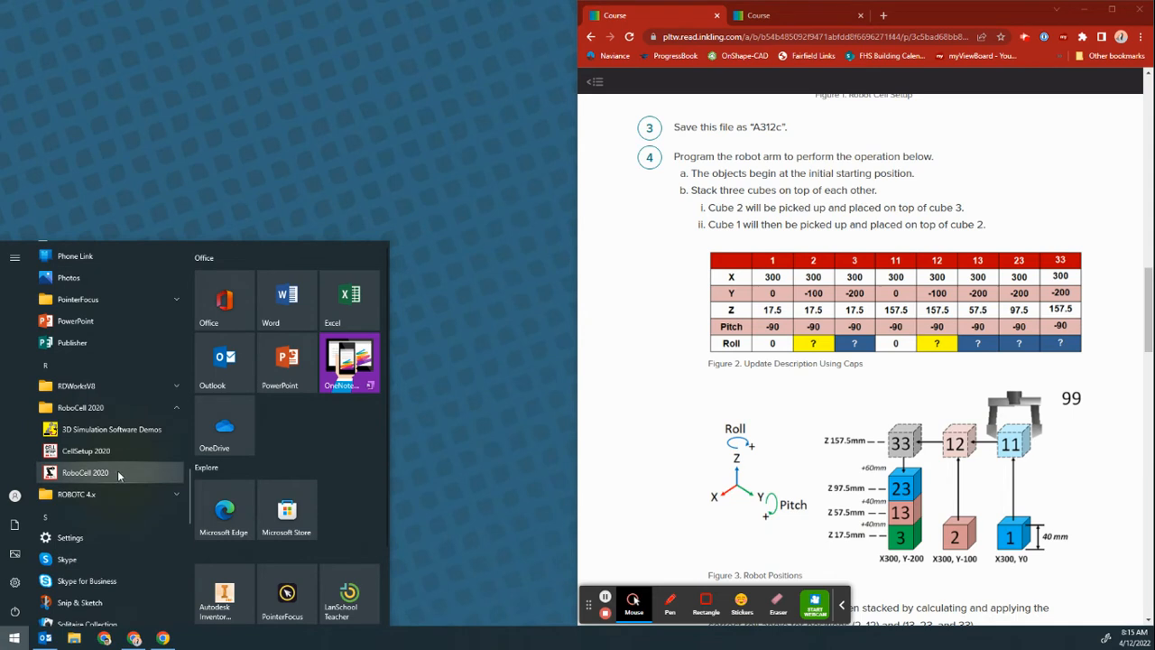
pyautogui.click(117, 473)
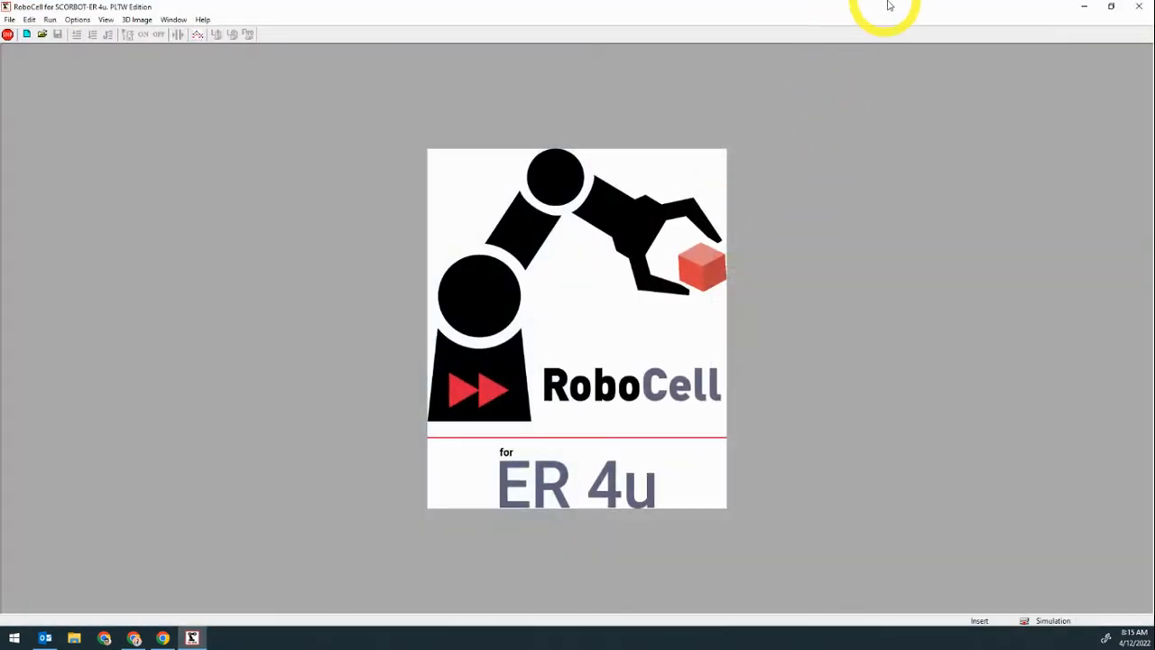
pyautogui.click(890, 14)
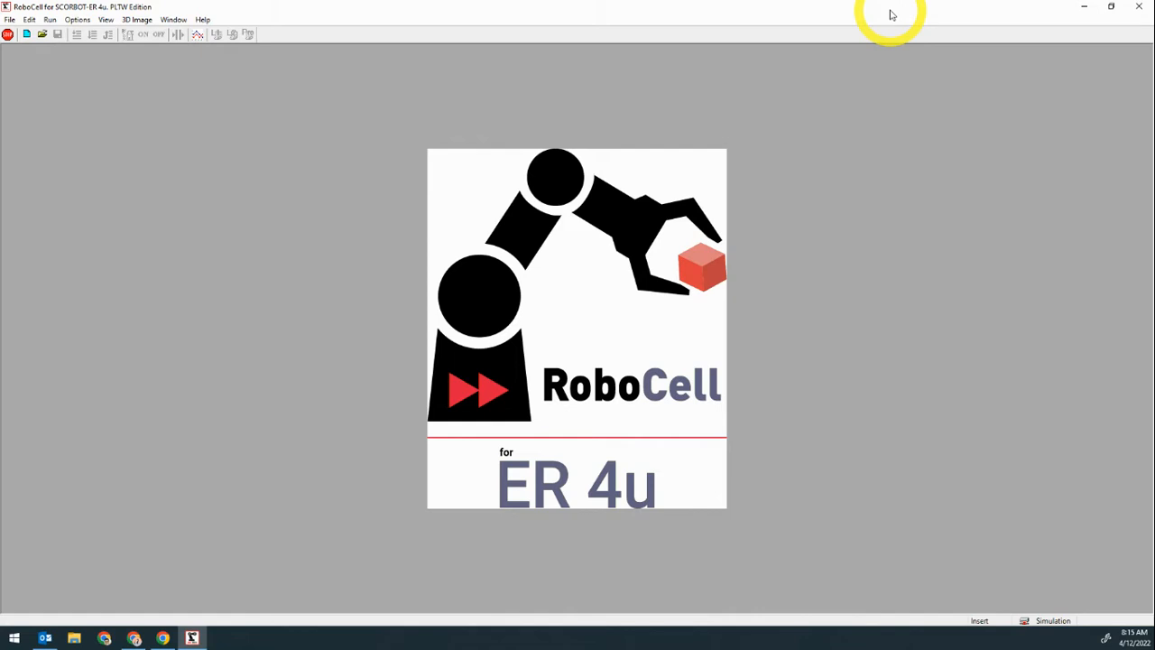
pyautogui.press('super+Left')
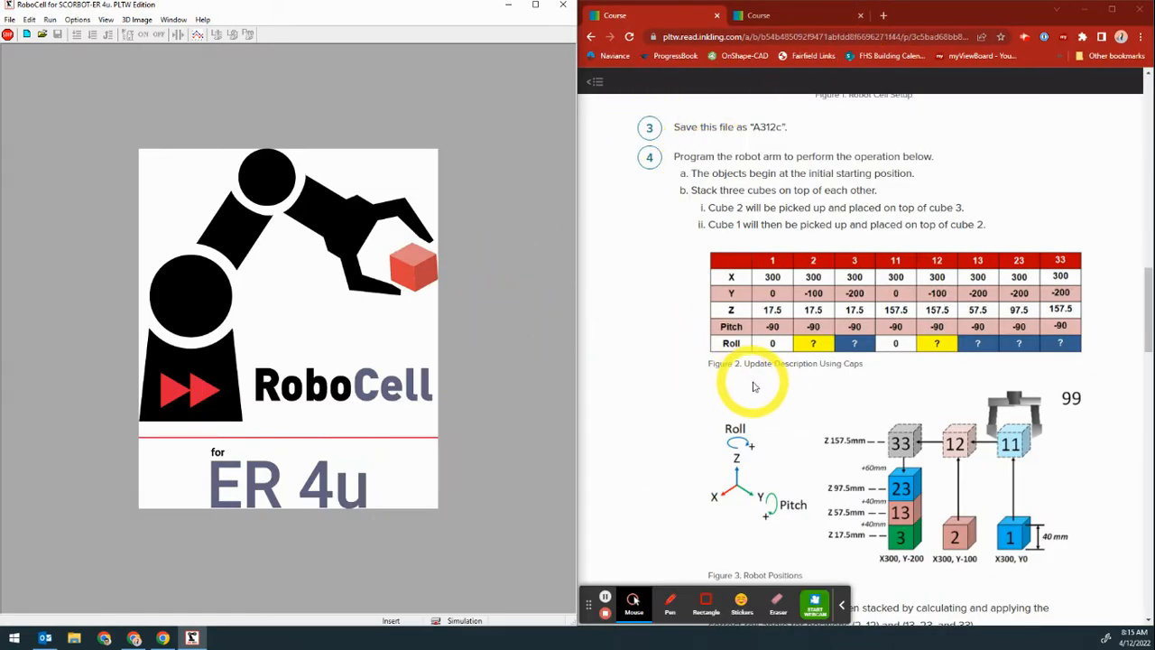
pyautogui.scroll(-2, 761, 386)
pyautogui.scroll(2, 760, 387)
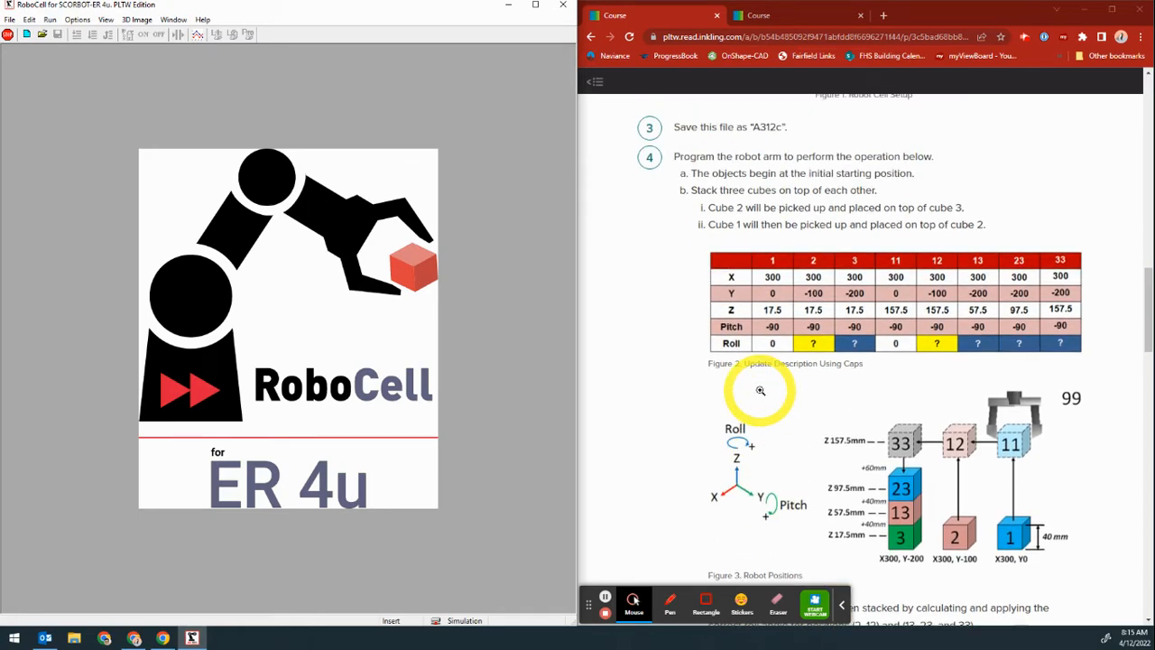